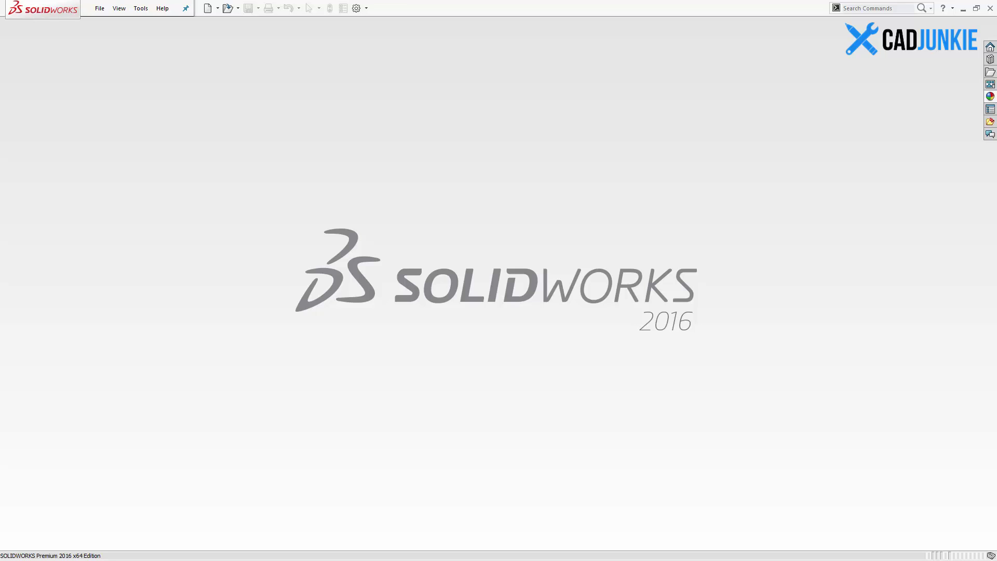
# Switch to the 0010_Setup folder and examine the settings_All, settings_Keyboard, settings_System and settings_Toolbars .sldreg files.
pyautogui.hotkey('alt', 'Tab')
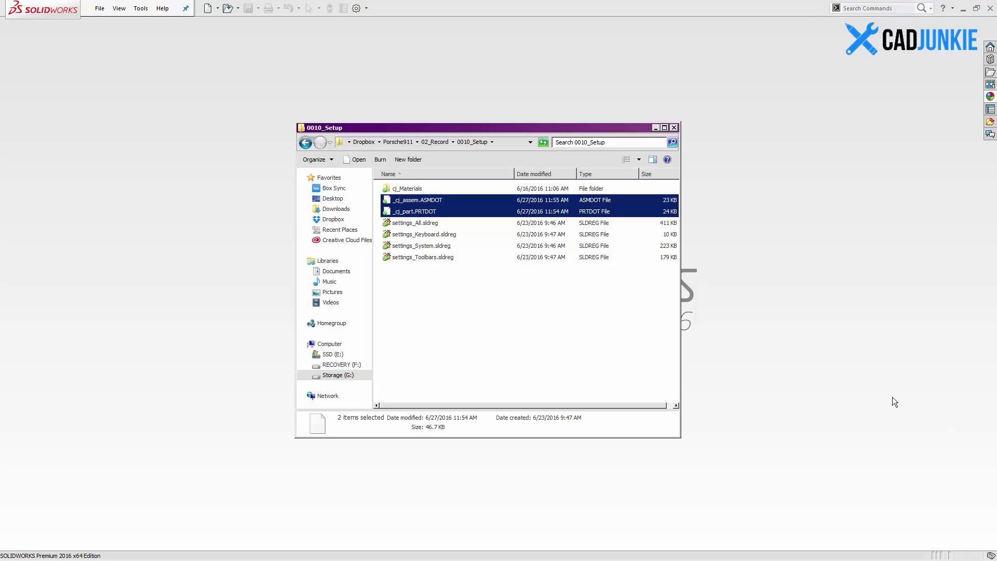
pyautogui.click(459, 285)
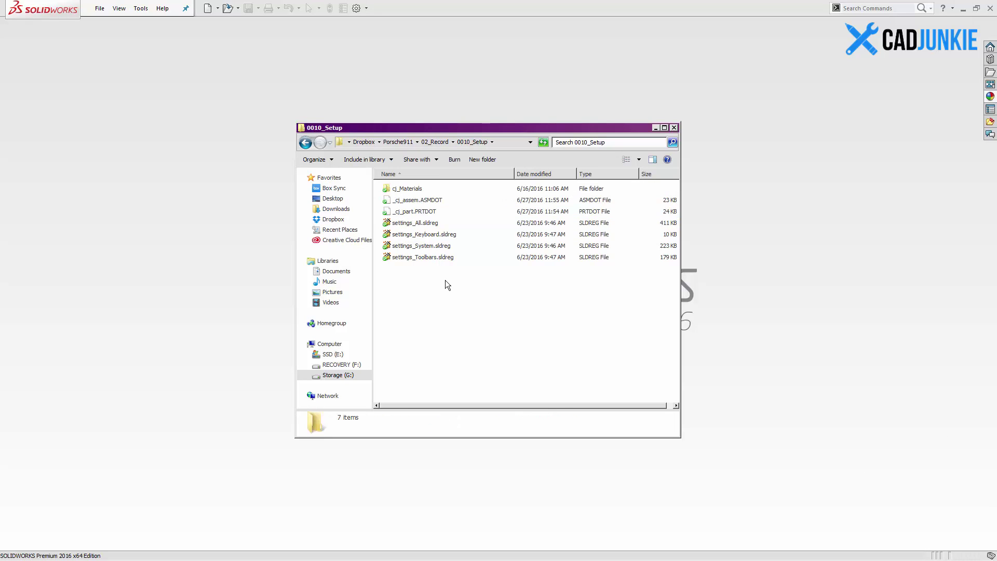
pyautogui.moveTo(444, 282); pyautogui.dragTo(403, 229)
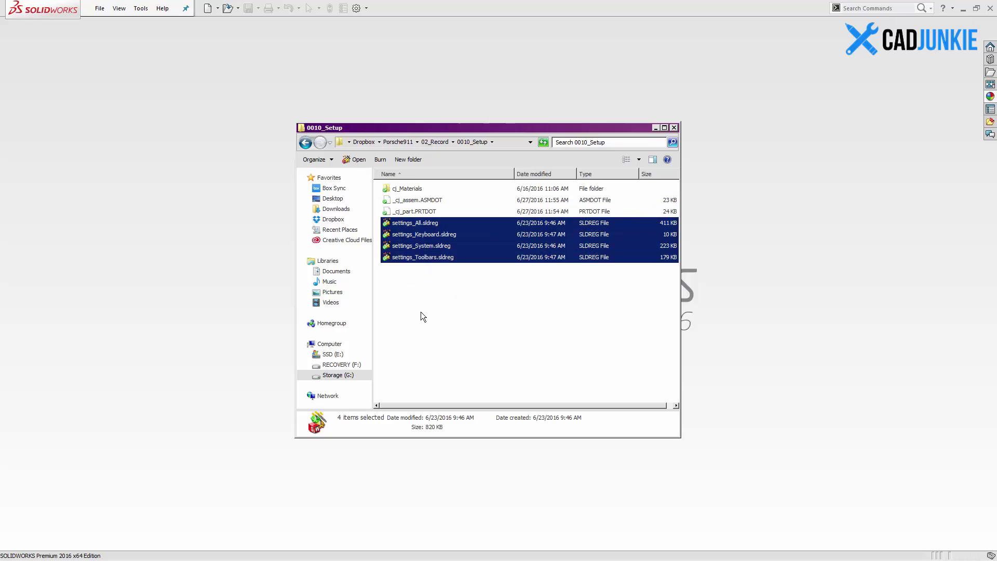
pyautogui.click(421, 313)
pyautogui.click(425, 223)
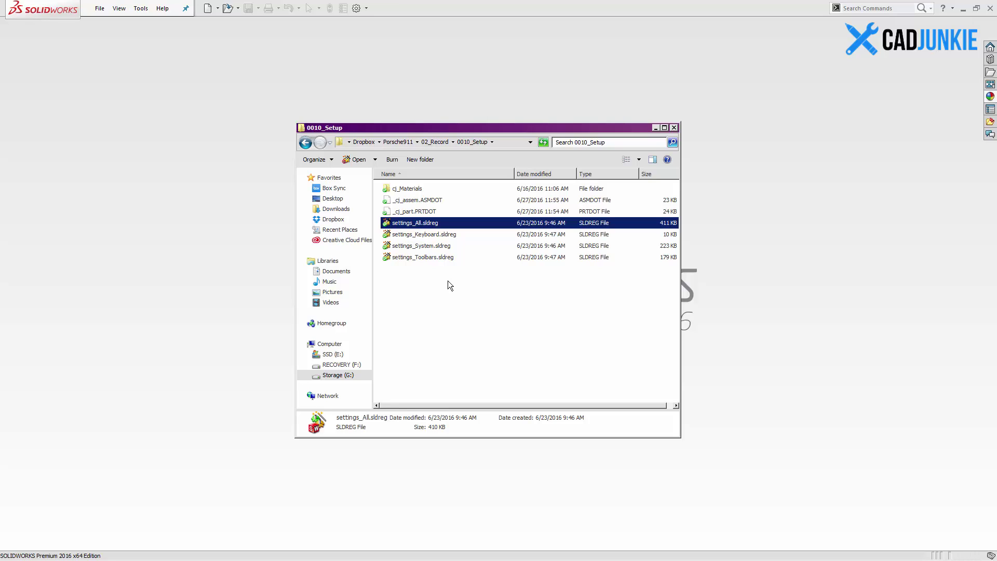
pyautogui.moveTo(459, 278); pyautogui.dragTo(434, 235)
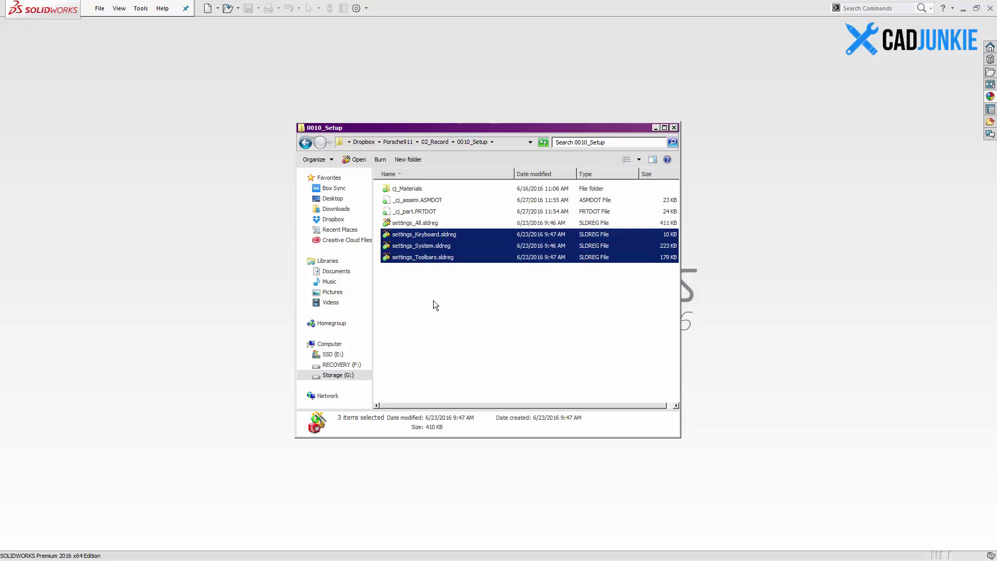
pyautogui.click(434, 302)
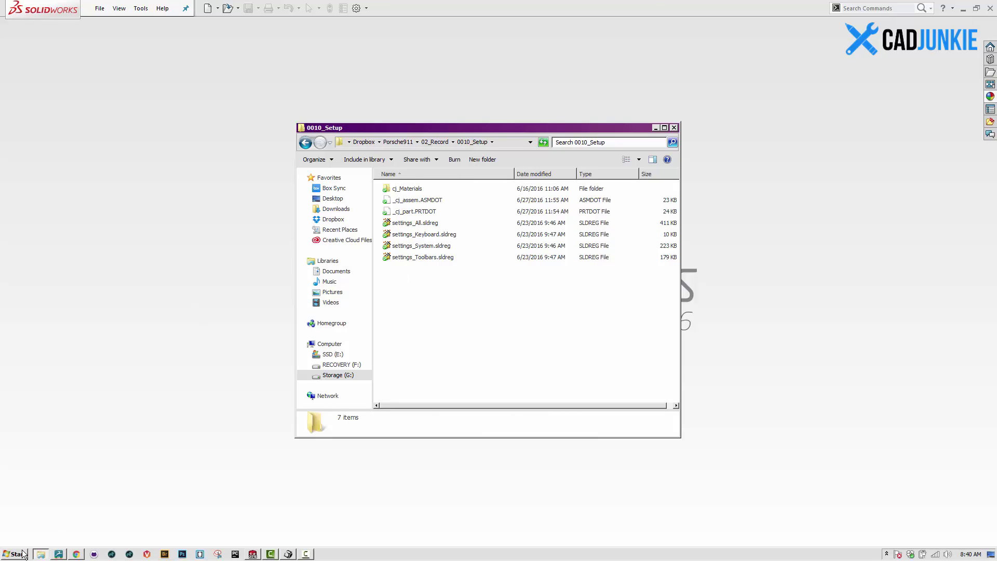
# Launch Copy Settings Wizard 2016 to view its save and restore options, and cancel it without copying any settings.
pyautogui.click(19, 554)
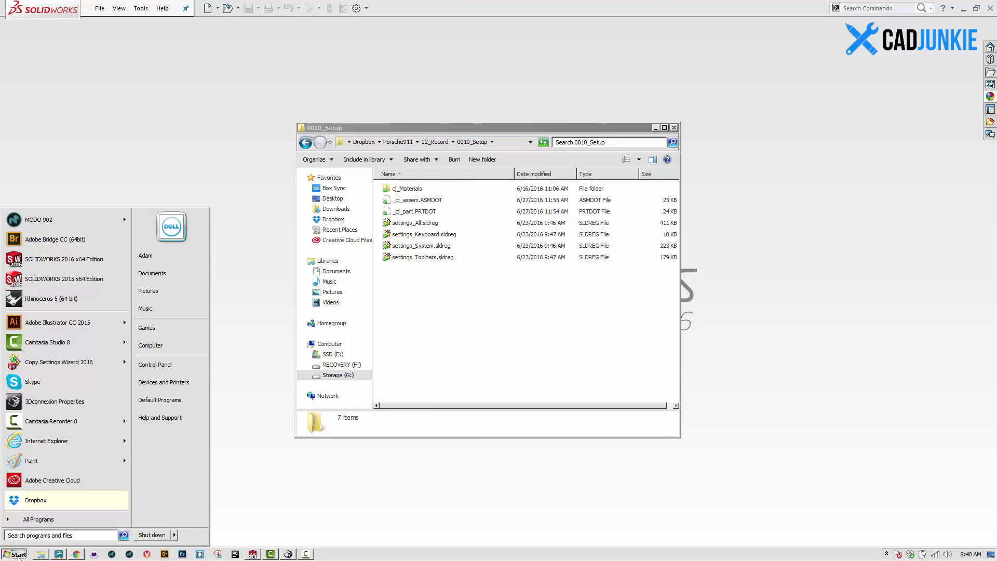
pyautogui.click(34, 521)
pyautogui.click(66, 446)
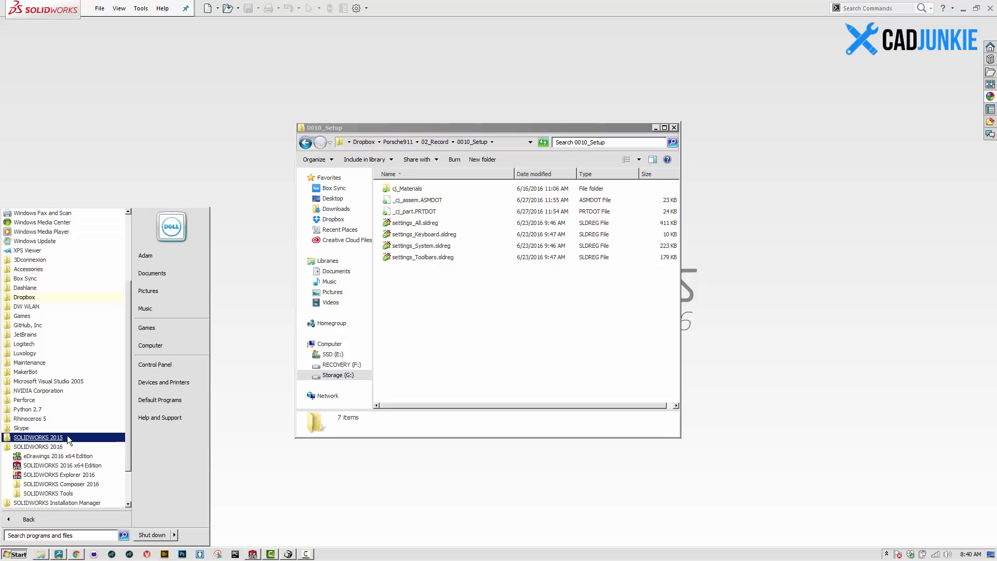
pyautogui.click(67, 494)
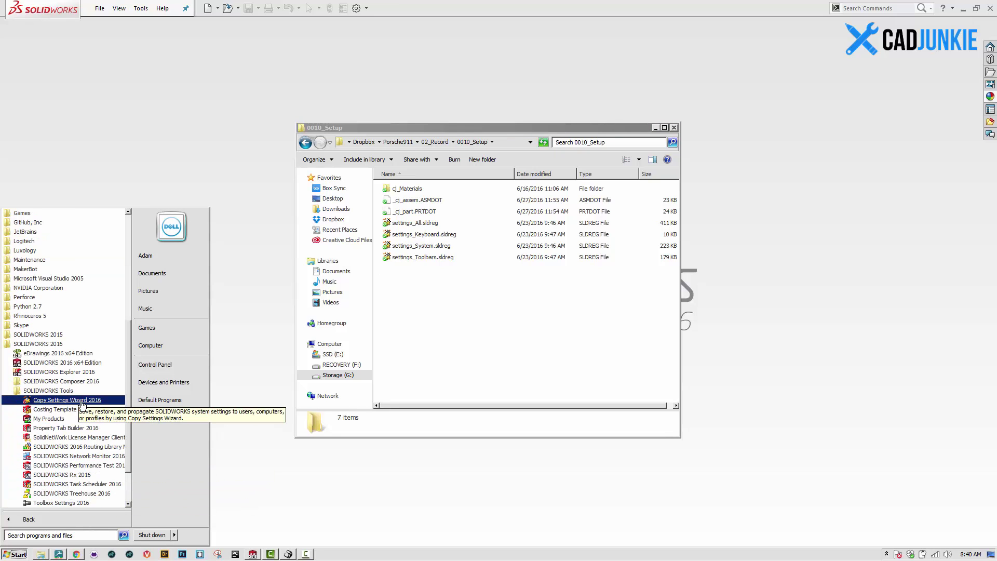
pyautogui.click(82, 405)
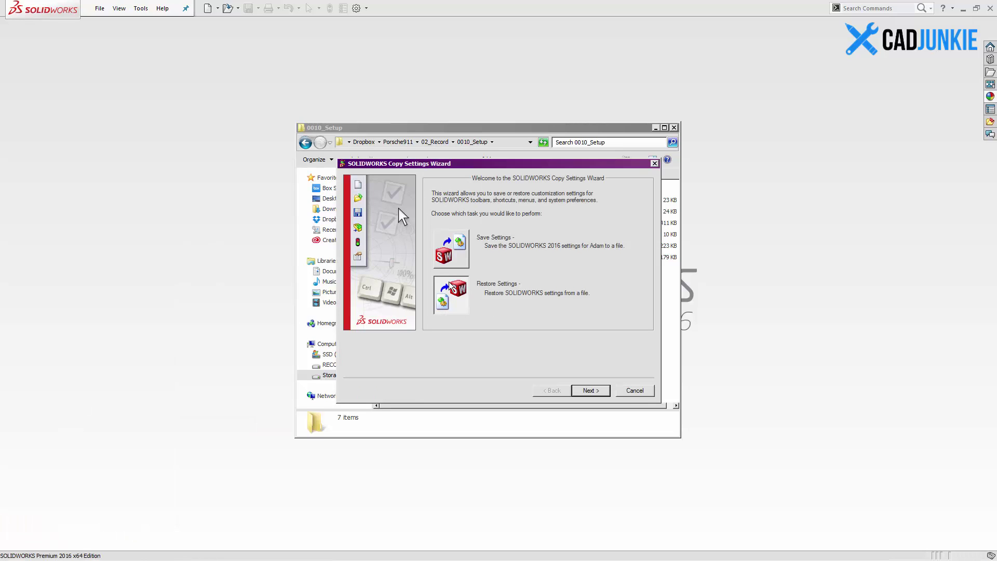
pyautogui.click(642, 395)
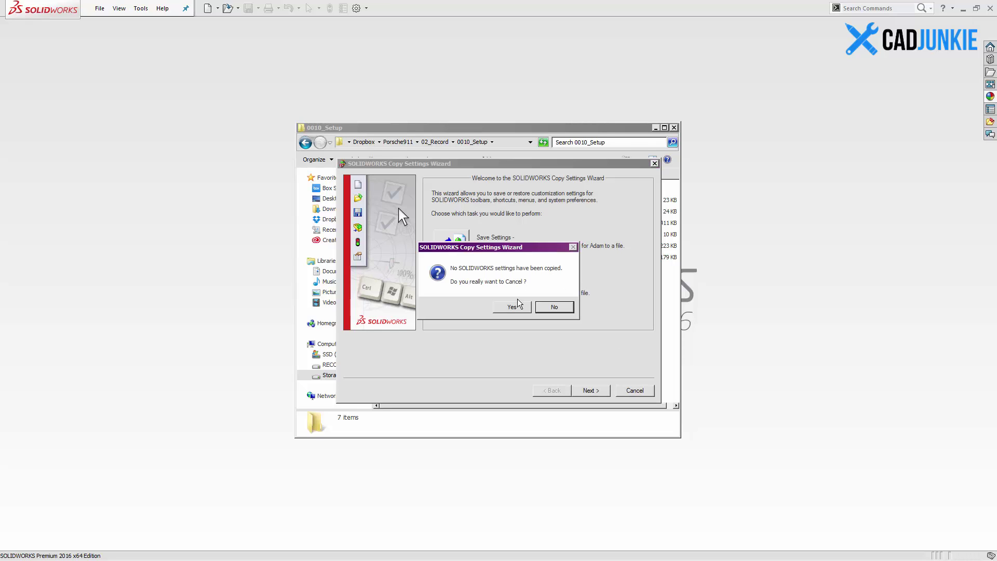
pyautogui.click(519, 309)
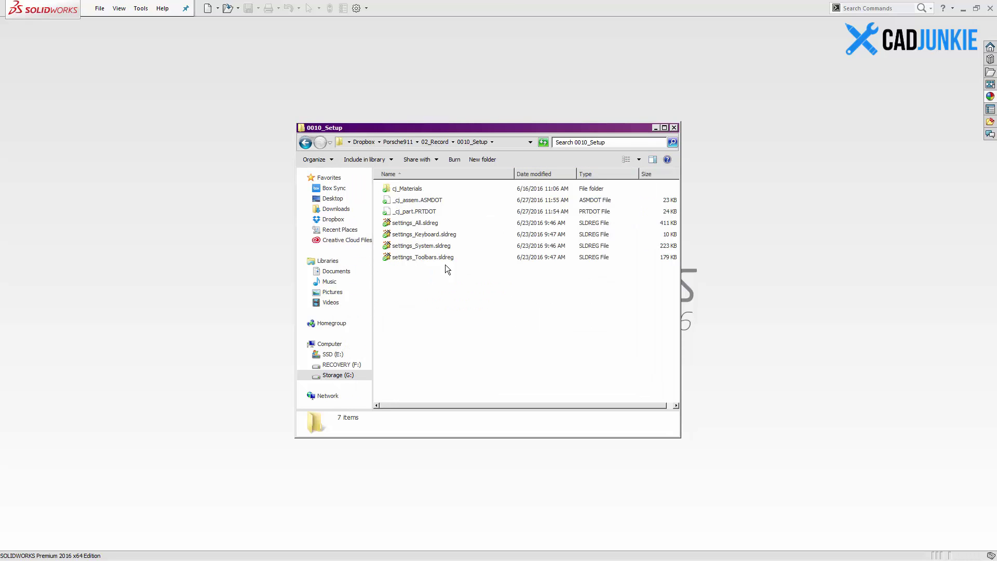
# Compare the settings_All file with the separate keyboard, system and toolbar settings files, and select the cj_Materials folder.
pyautogui.click(435, 223)
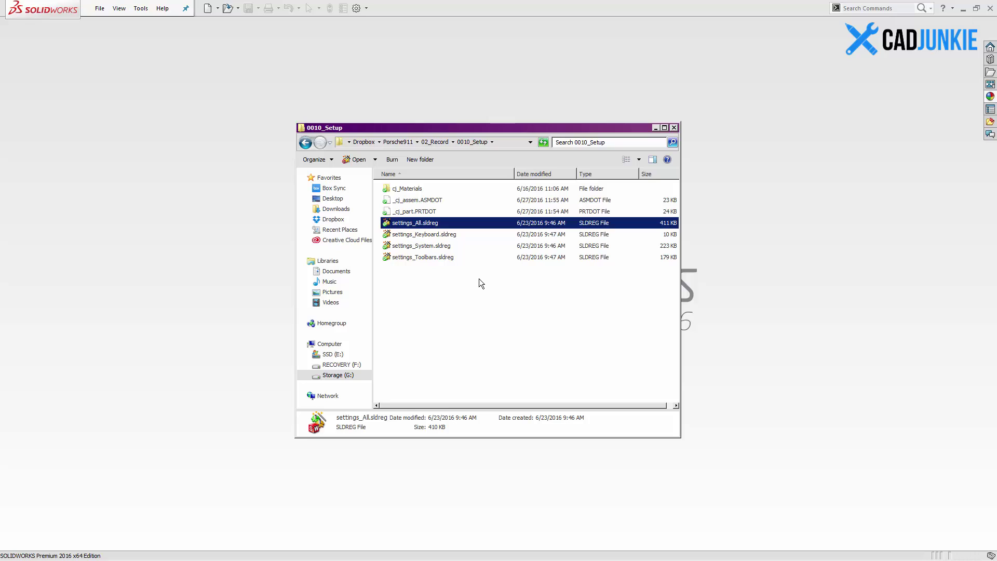
pyautogui.moveTo(474, 279); pyautogui.dragTo(442, 232)
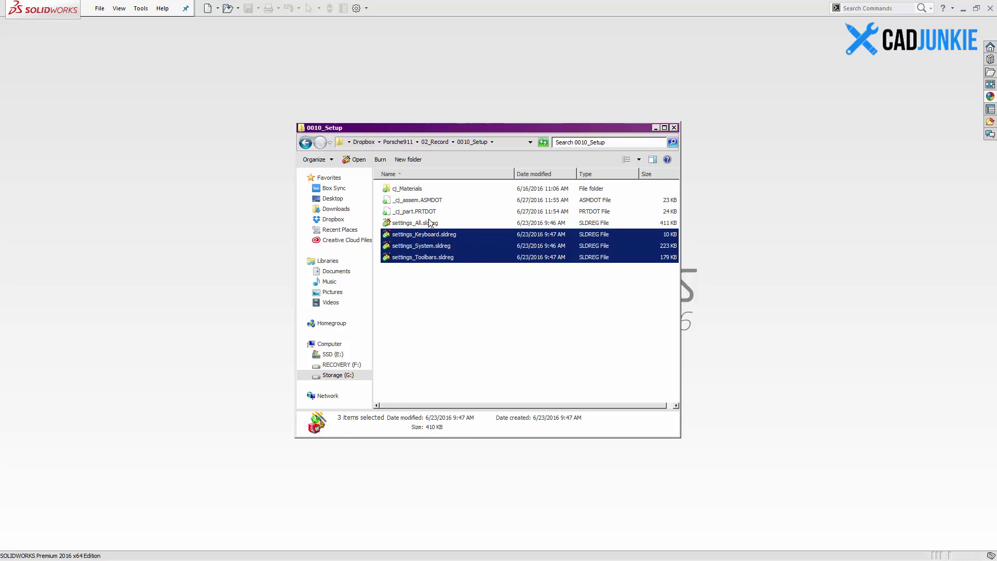
pyautogui.click(456, 317)
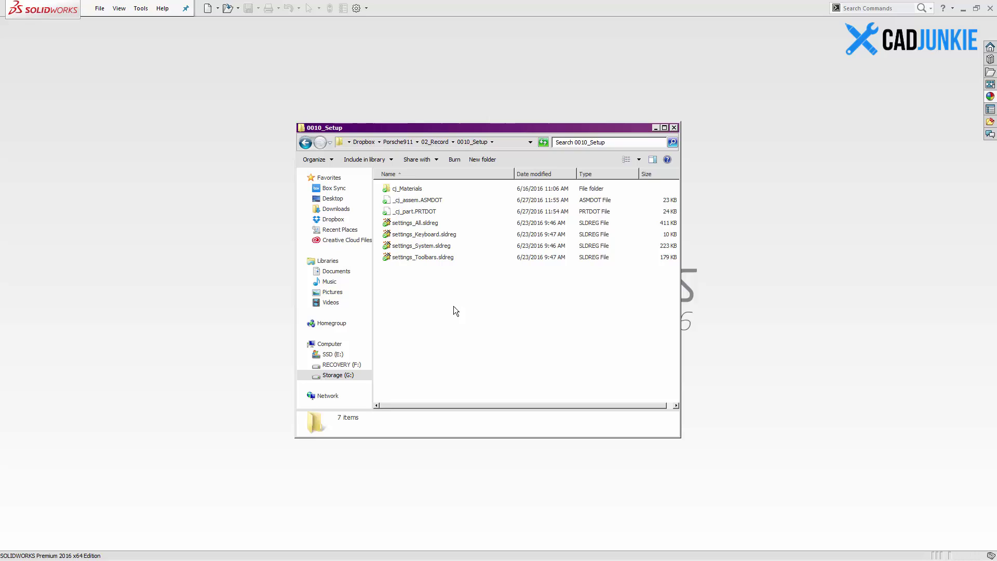
pyautogui.click(432, 257)
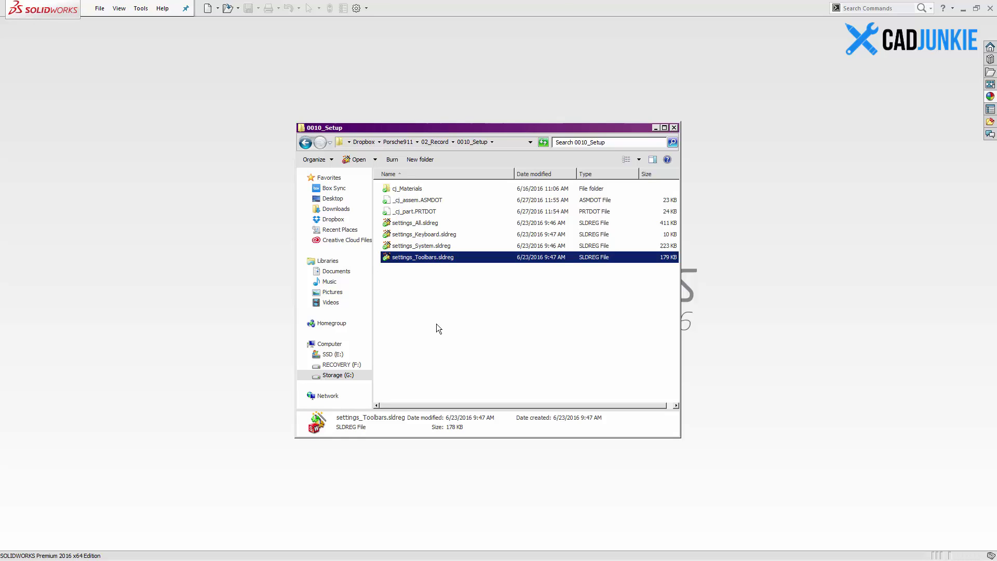
pyautogui.click(419, 190)
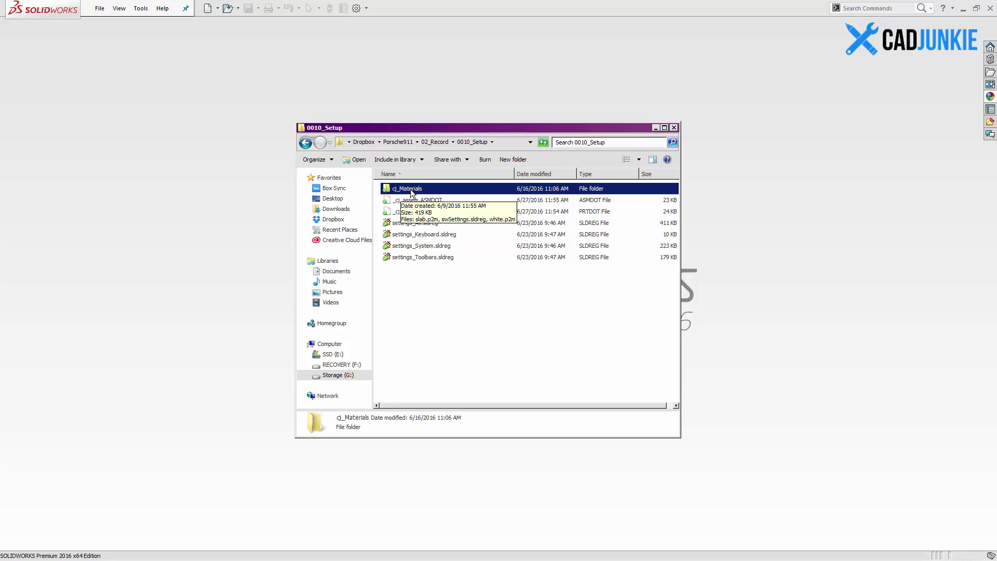
# Switch to SOLIDWORKS, view the folder chooser for adding a custom Appearances location, cancel it, and display the cj_Materials appearances.
pyautogui.click(866, 124)
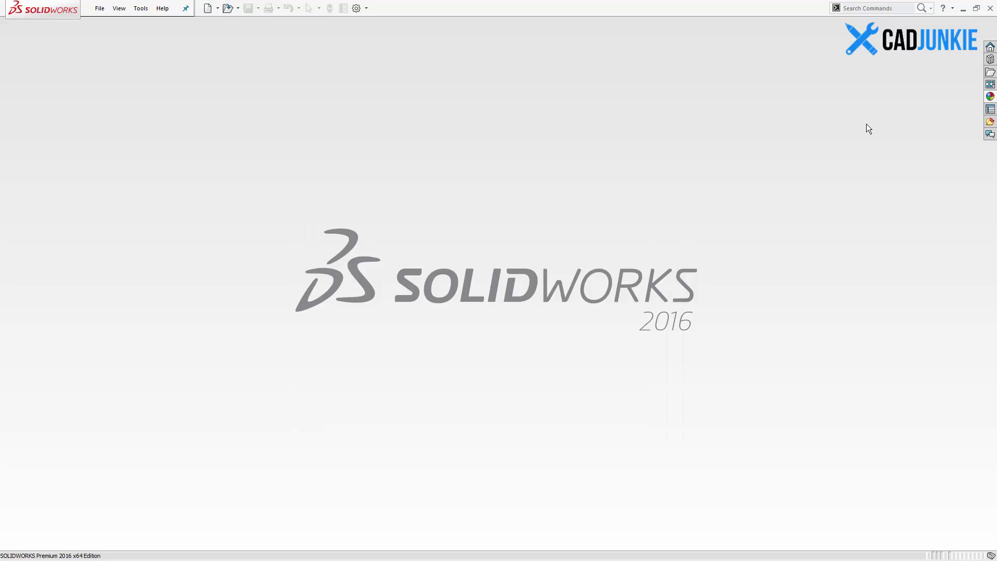
pyautogui.click(989, 99)
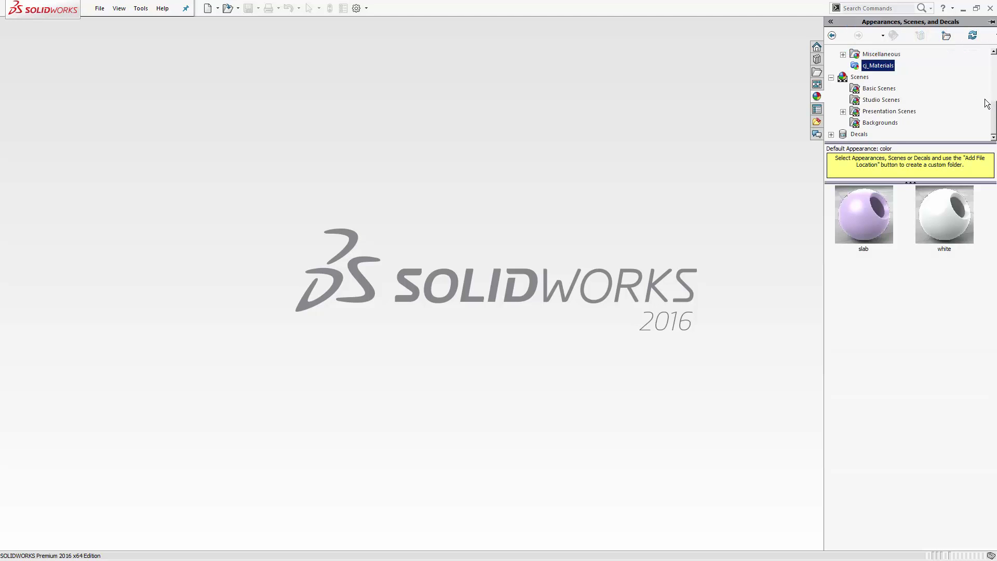
pyautogui.scroll(4, 911, 84)
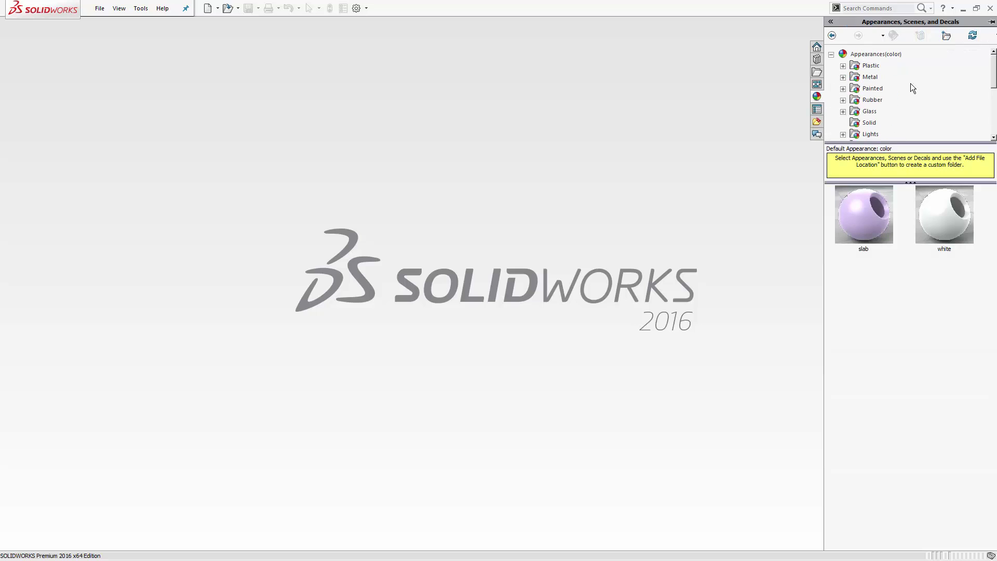
pyautogui.click(879, 55)
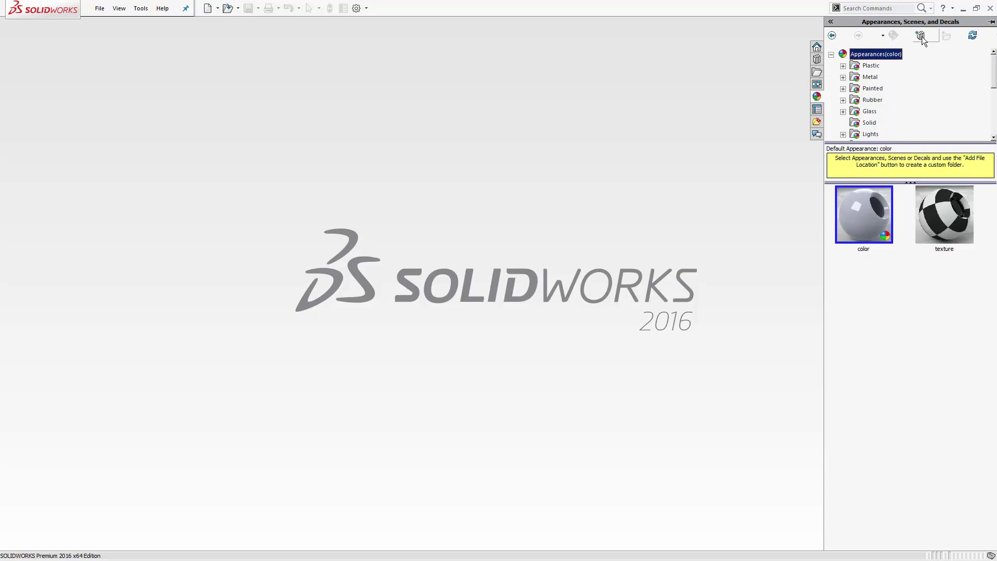
pyautogui.click(920, 36)
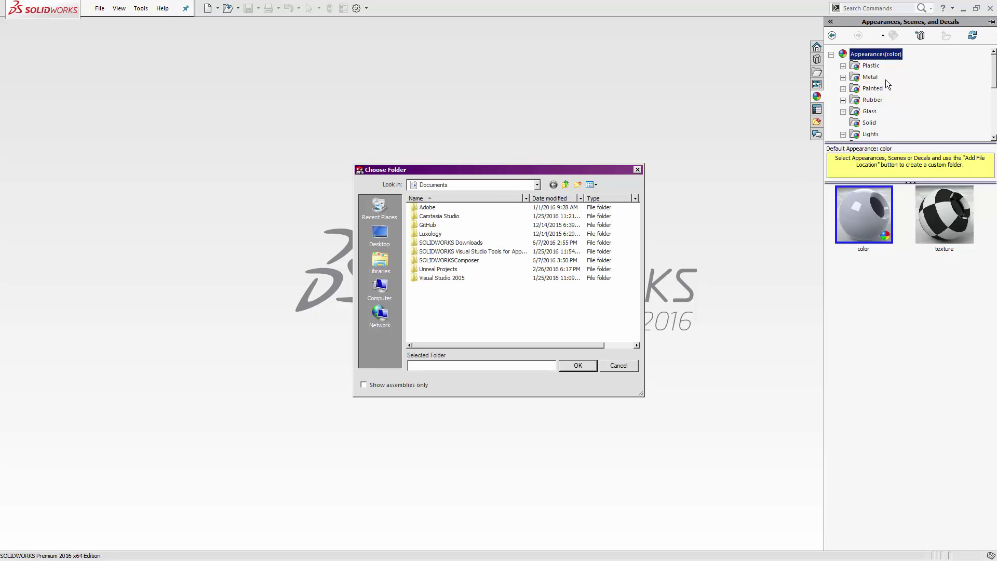
pyautogui.click(618, 365)
pyautogui.scroll(-3, 886, 86)
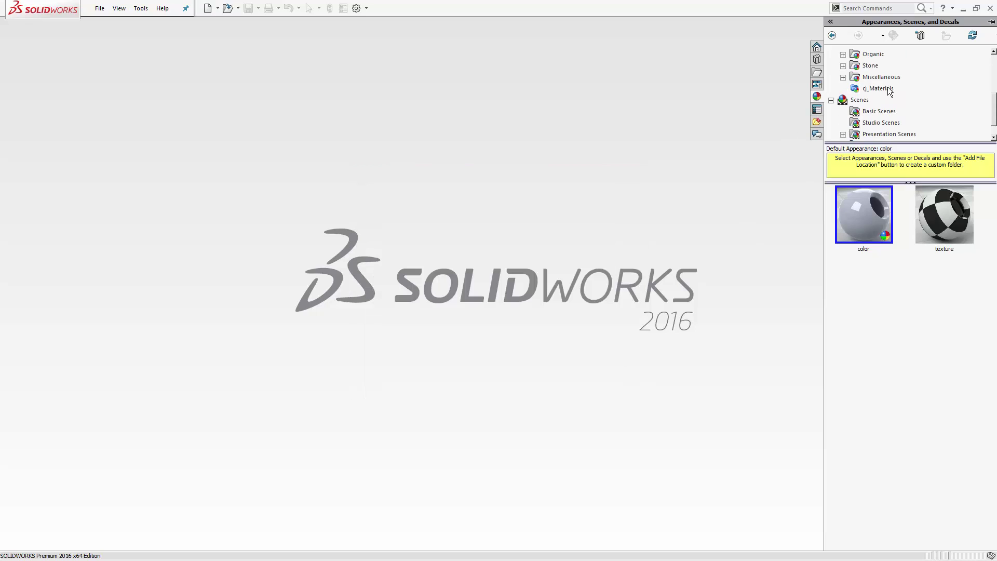
pyautogui.click(888, 87)
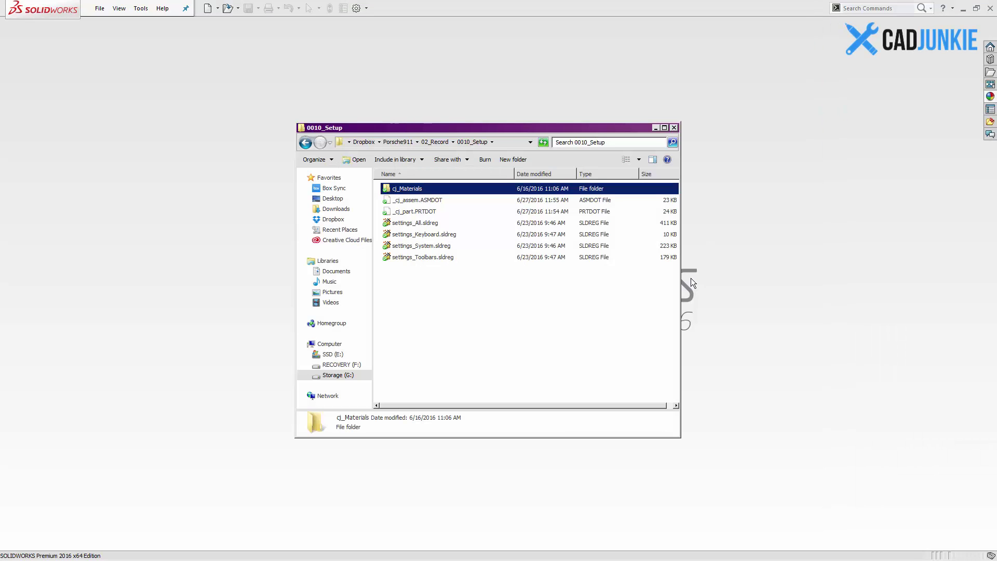
# Select the _cj_assem.ASMDOT and _cj_part.PRTDOT templates in the setup folder, and create a new part document in SOLIDWORKS.
pyautogui.click(443, 200)
pyautogui.keyDown('shift'); pyautogui.click(434, 212); pyautogui.keyUp('shift')
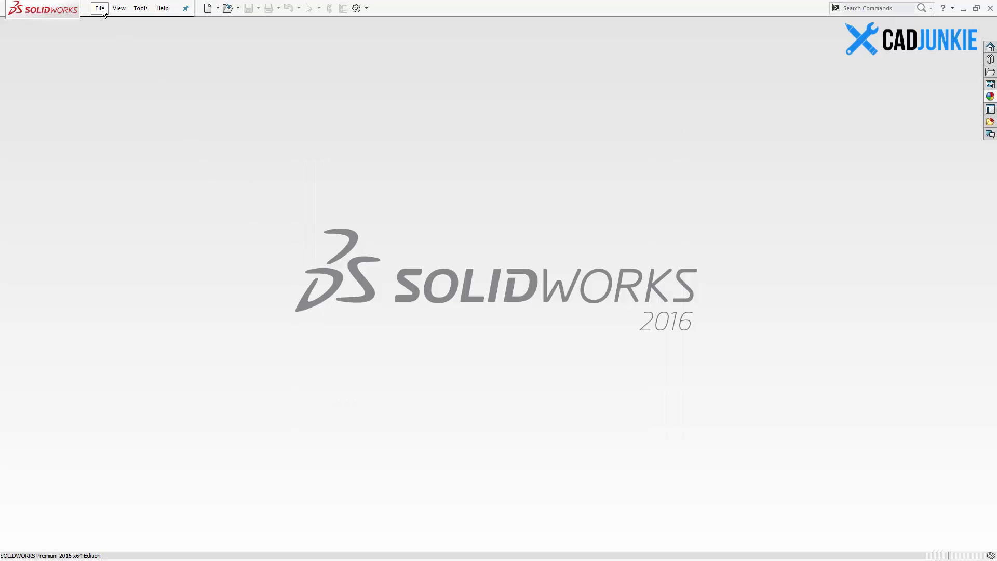
pyautogui.click(100, 8)
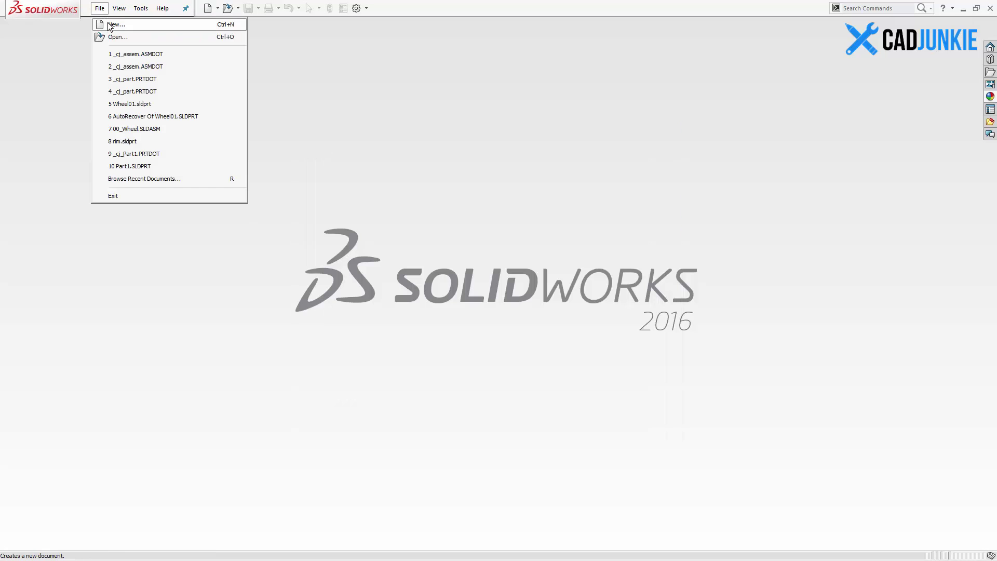
pyautogui.click(113, 24)
pyautogui.doubleClick(326, 170)
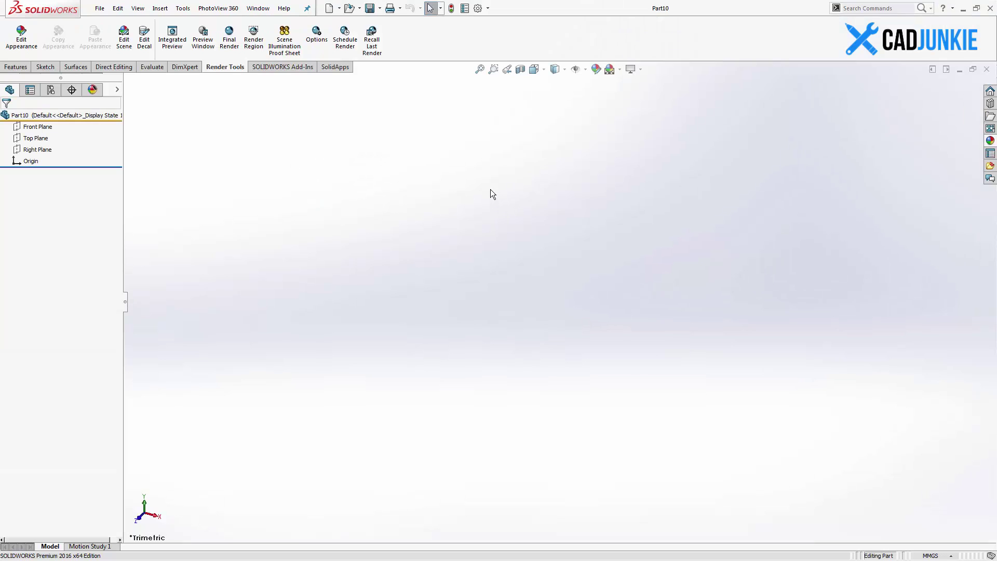
# Examine the new part's scene, lights and cameras with the Scene entry expanded, and return to the feature tree.
pyautogui.click(94, 90)
pyautogui.click(35, 104)
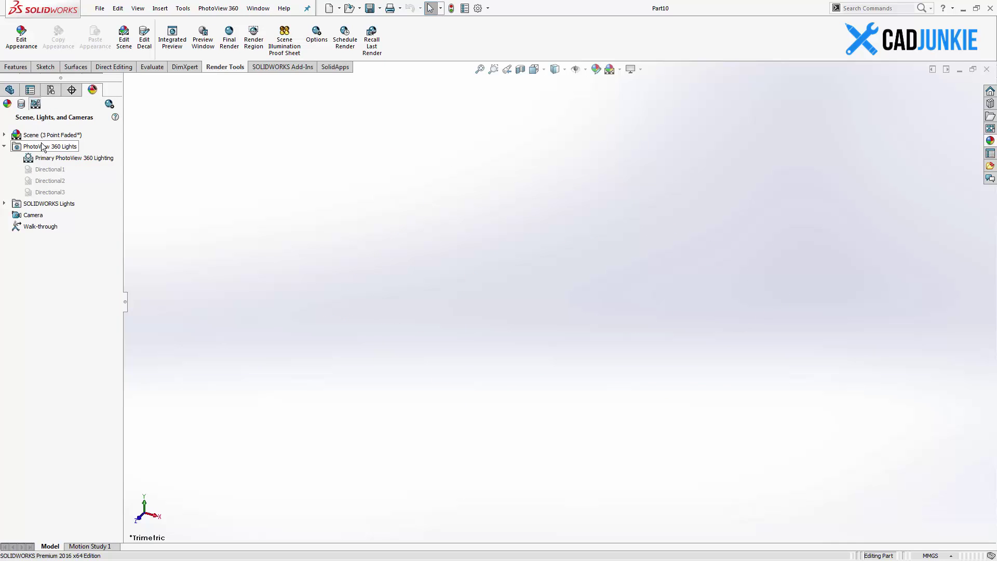
pyautogui.click(9, 136)
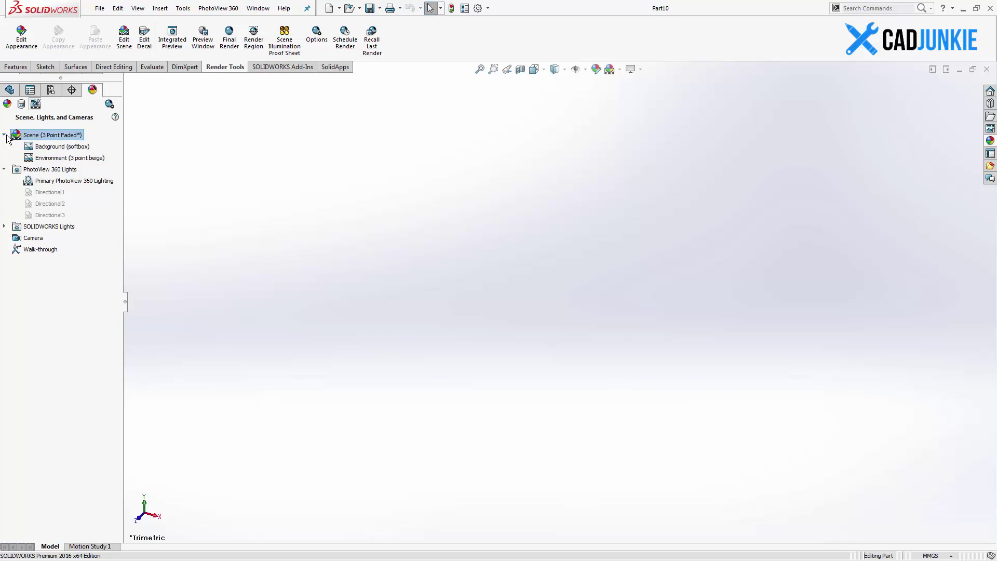
pyautogui.click(9, 91)
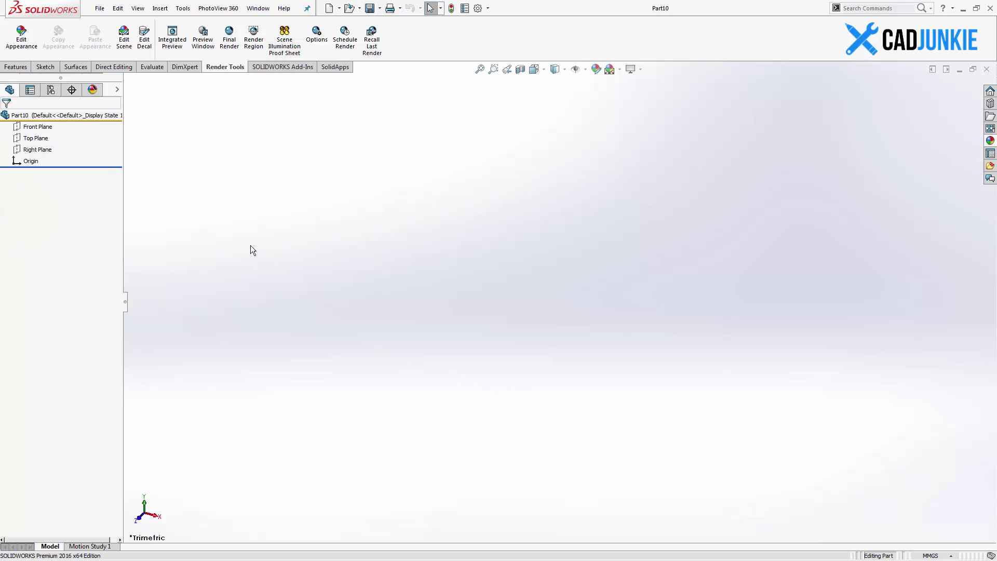
# View the folder path used for saving as Part Templates (*.prtdot), cancel the save, and switch back to the 0010_Setup folder.
pyautogui.click(99, 7)
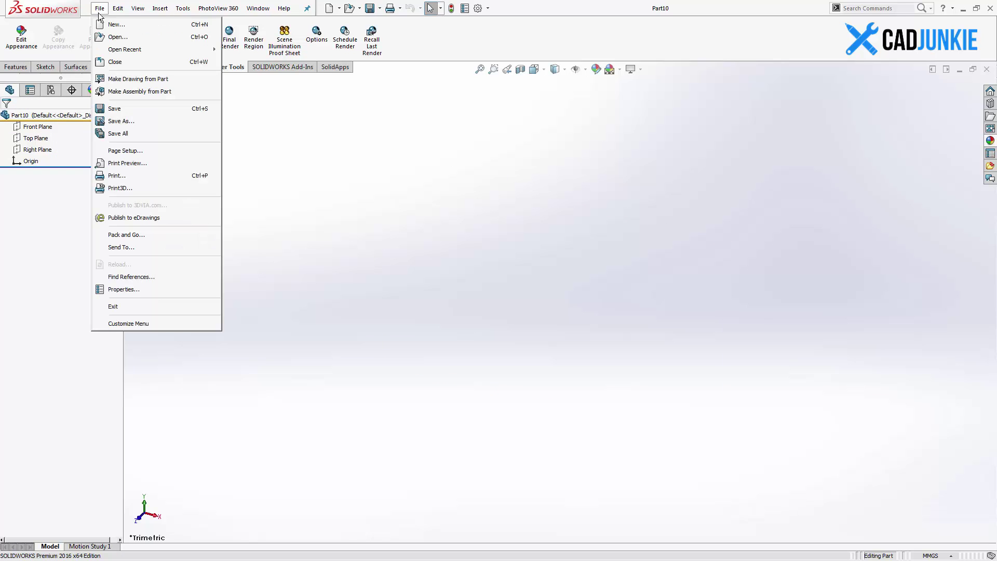
pyautogui.click(135, 125)
pyautogui.click(469, 343)
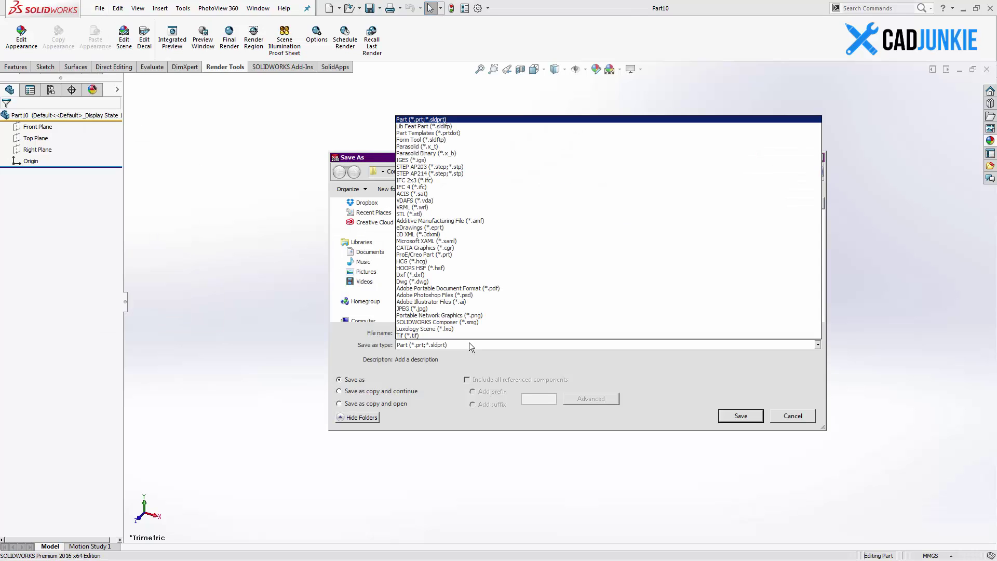
pyautogui.click(444, 133)
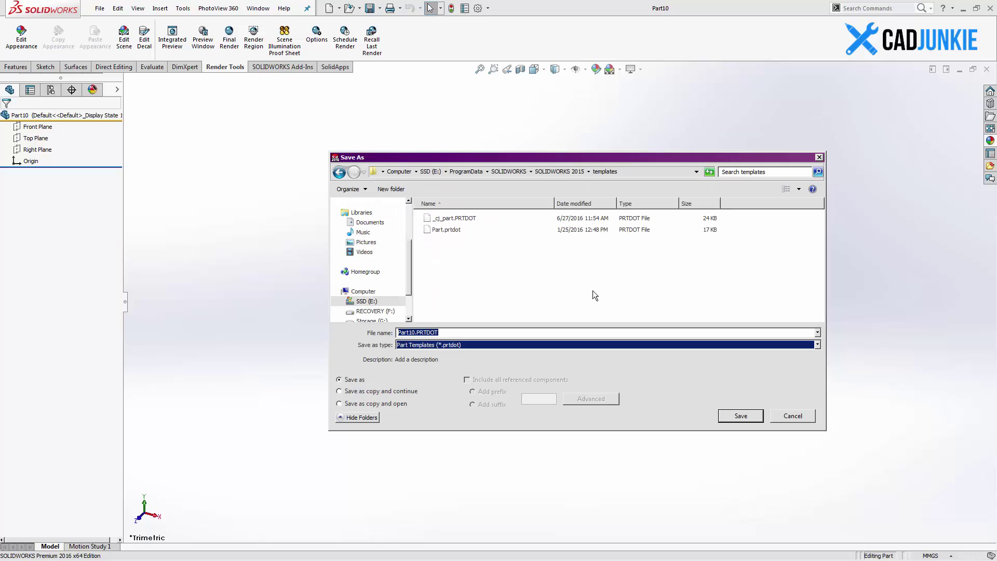
pyautogui.click(651, 168)
pyautogui.hotkey('ctrl', 'c')
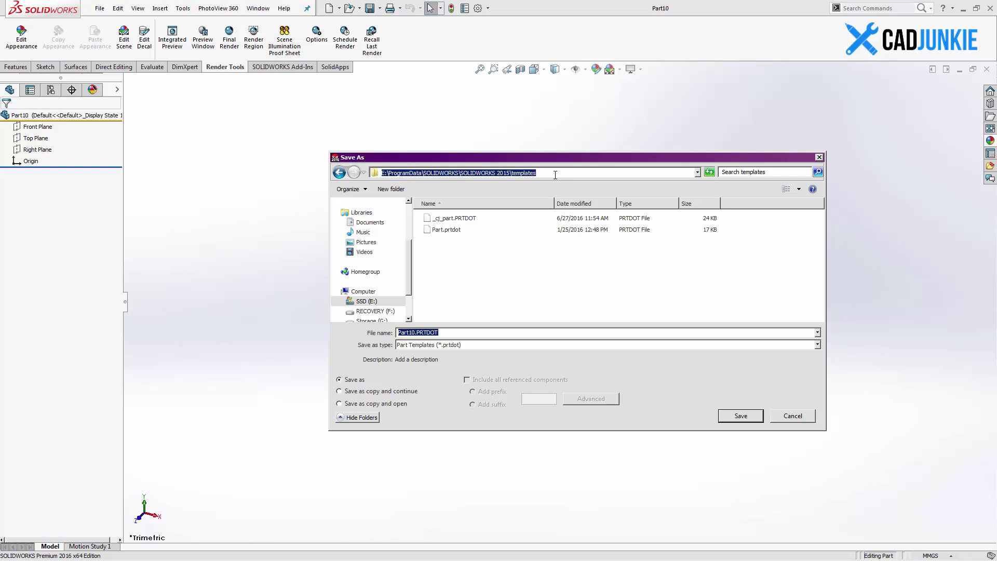
pyautogui.click(804, 416)
pyautogui.hotkey('alt', 'Tab')
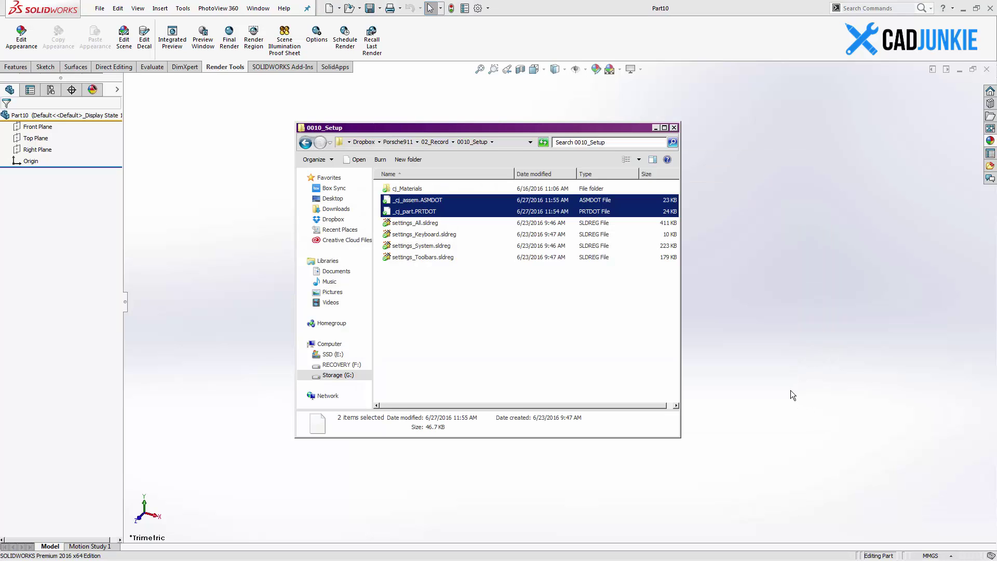
# Open a second folder window at E:\ProgramData\SOLIDWORKS\SOLIDWORKS 2015\templates beside the 0010_Setup window.
pyautogui.hotkey('ctrl', 'n')
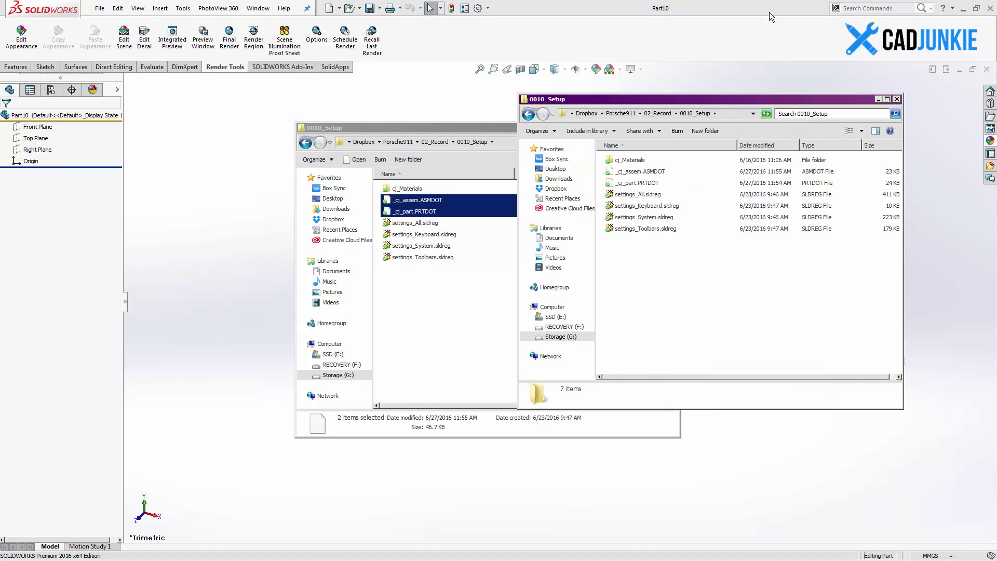
pyautogui.click(722, 112)
pyautogui.hotkey('ctrl', 'v')
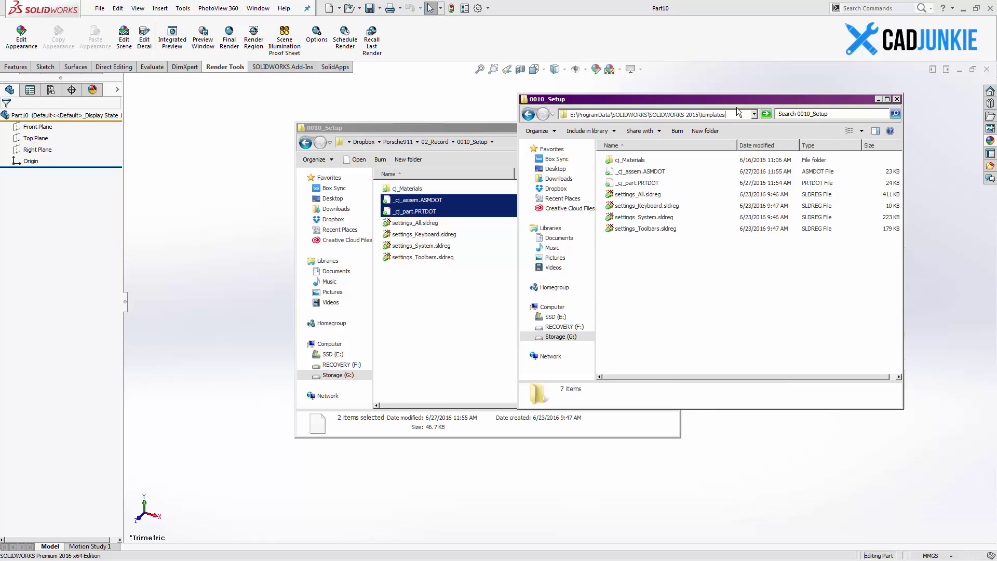
pyautogui.press('Return')
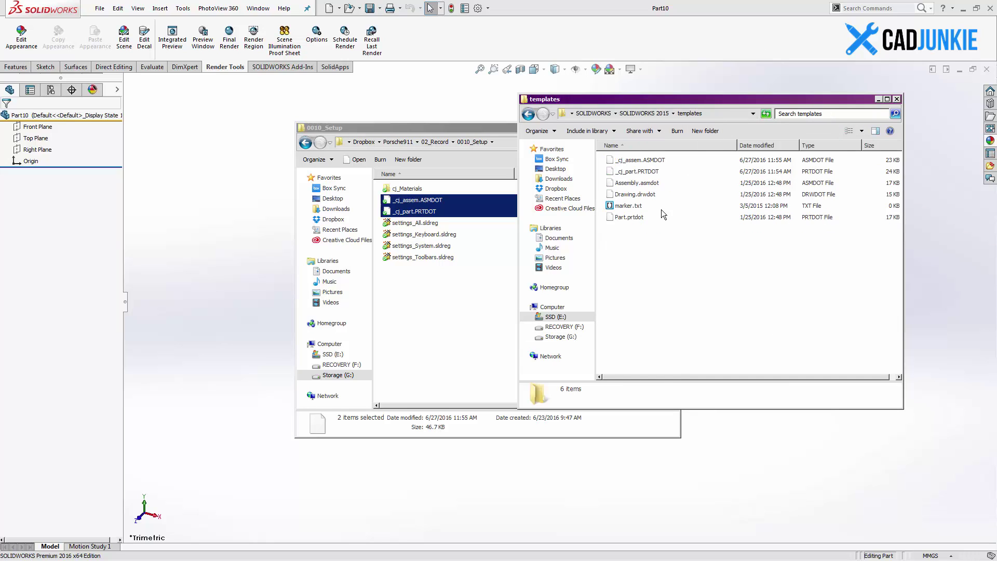
# Select _cj_part.PRTDOT and _cj_assem.ASMDOT in the 0010_Setup folder, and return to the templates folder window.
pyautogui.click(425, 315)
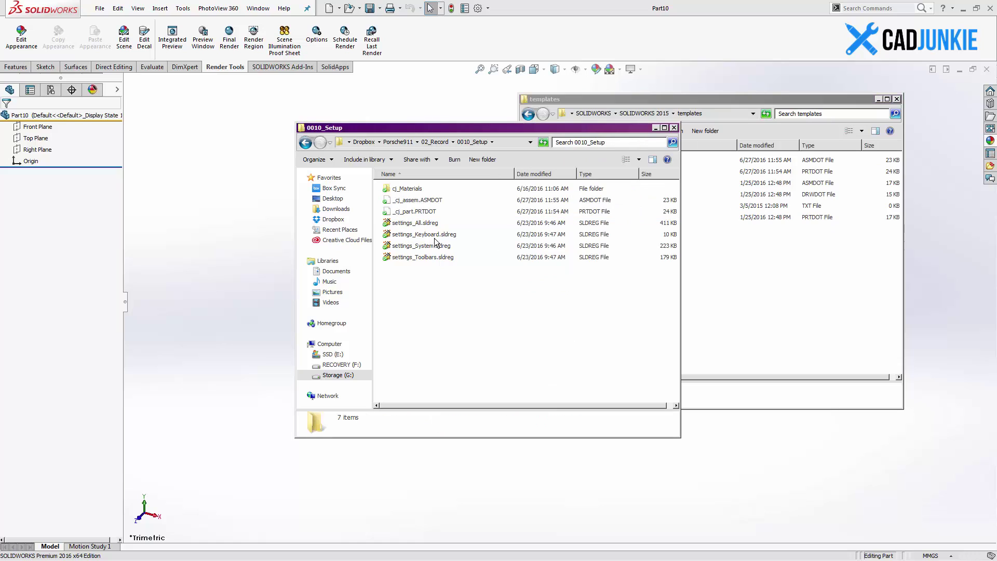
pyautogui.click(435, 212)
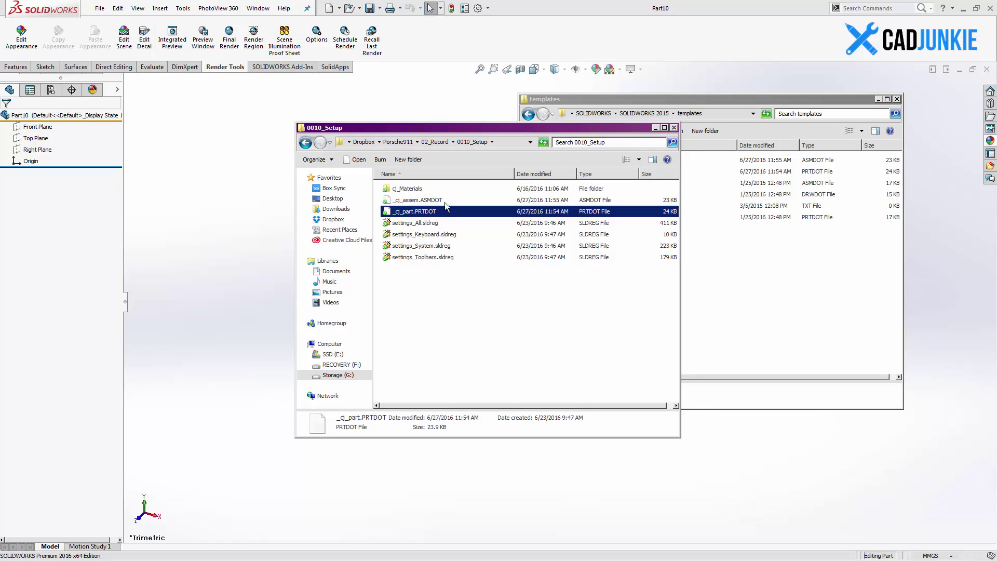
pyautogui.keyDown('ctrl'); pyautogui.click(442, 200); pyautogui.keyUp('ctrl')
pyautogui.click(794, 283)
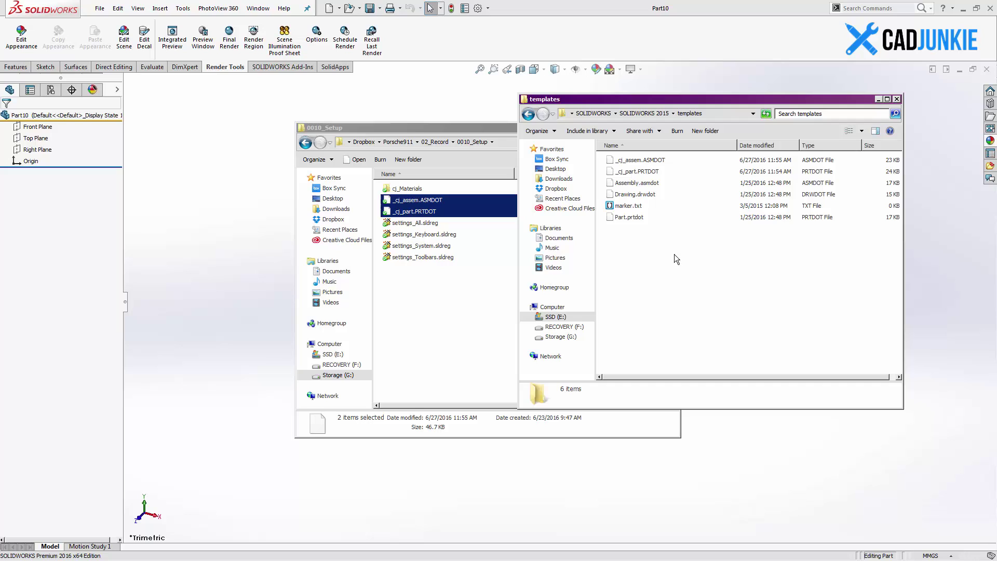
# Switch to SOLIDWORKS, close the open part, and set _cj_part as the default parts template in the system options.
pyautogui.click(588, 43)
pyautogui.click(986, 69)
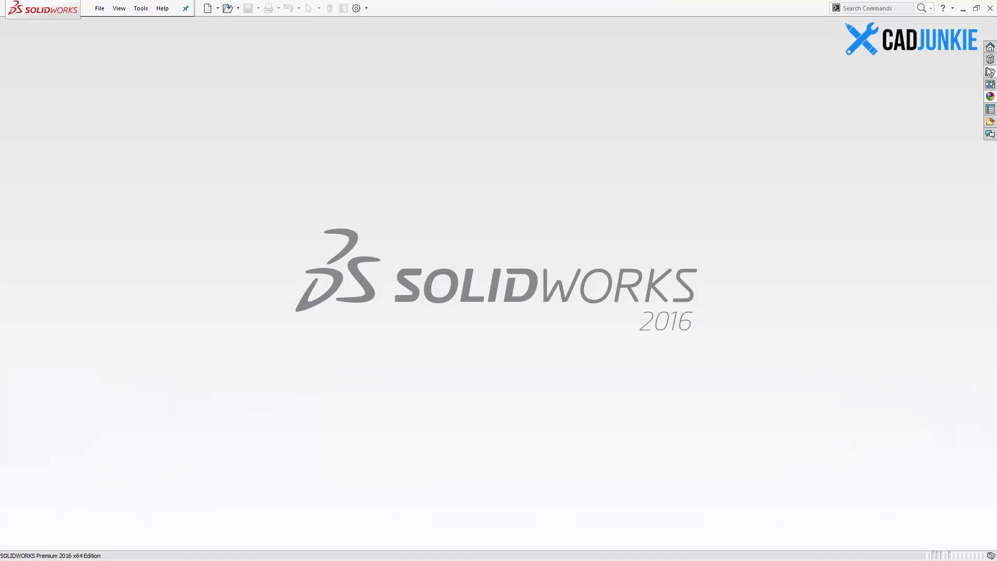
pyautogui.click(141, 9)
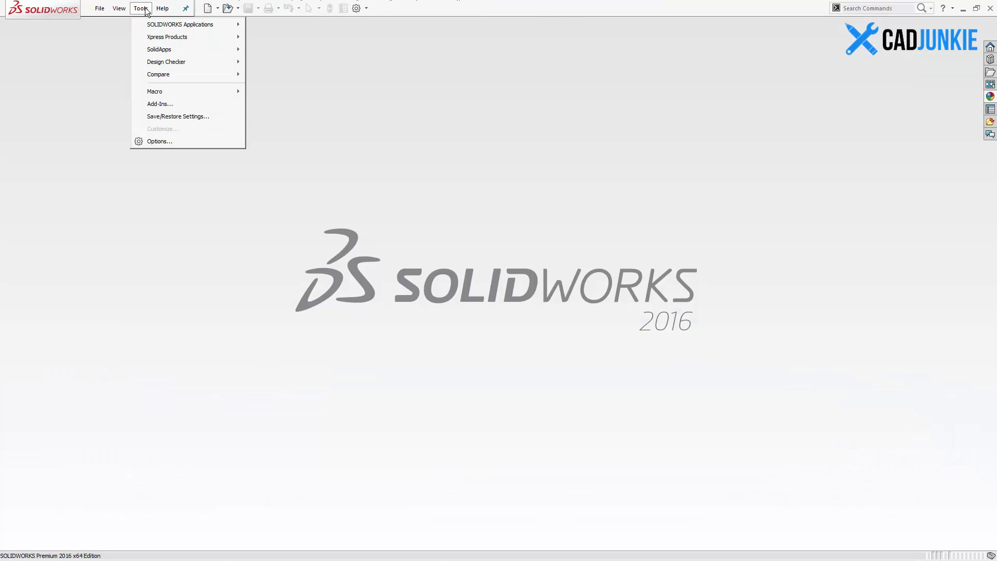
pyautogui.click(165, 141)
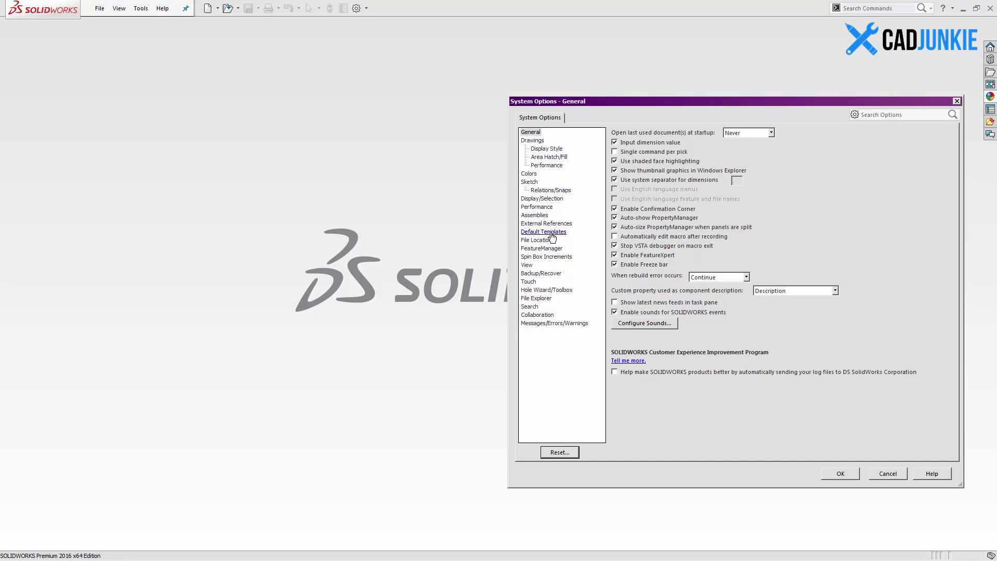
pyautogui.click(544, 231)
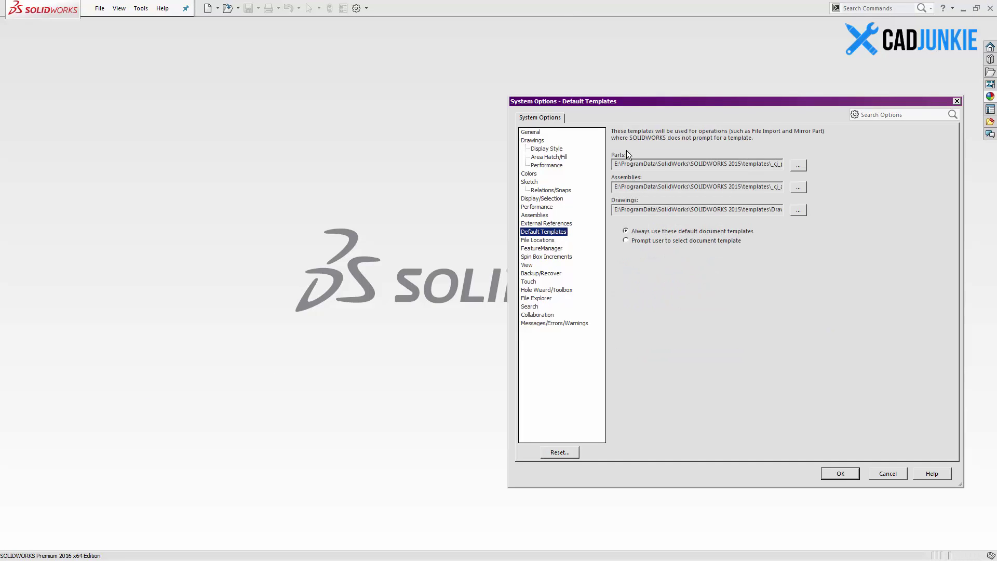
pyautogui.click(802, 165)
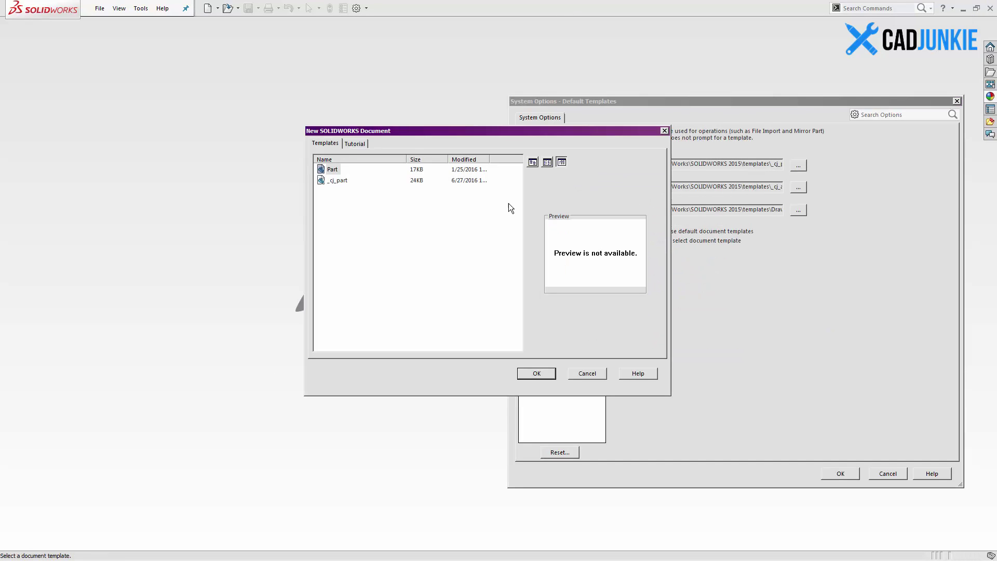
pyautogui.click(337, 180)
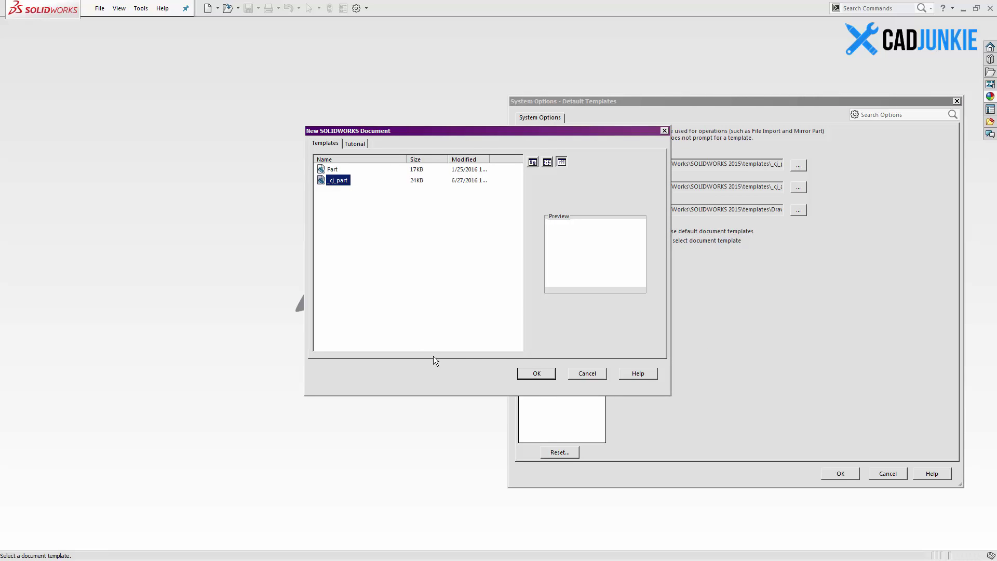
pyautogui.click(537, 373)
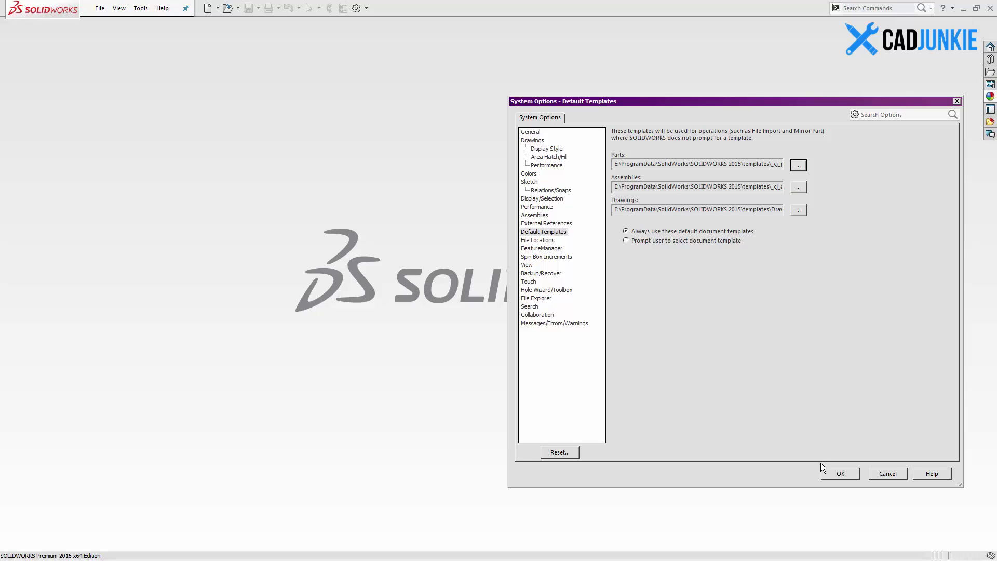
pyautogui.click(831, 472)
# Create a new part from the _cj_part template and show its Front, Top and Right planes.
pyautogui.click(100, 9)
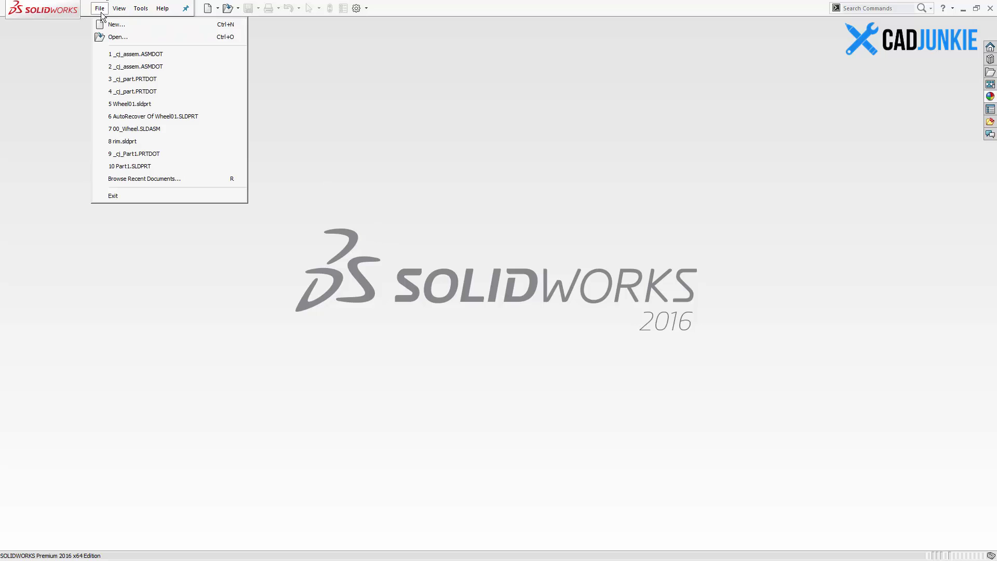
pyautogui.click(109, 25)
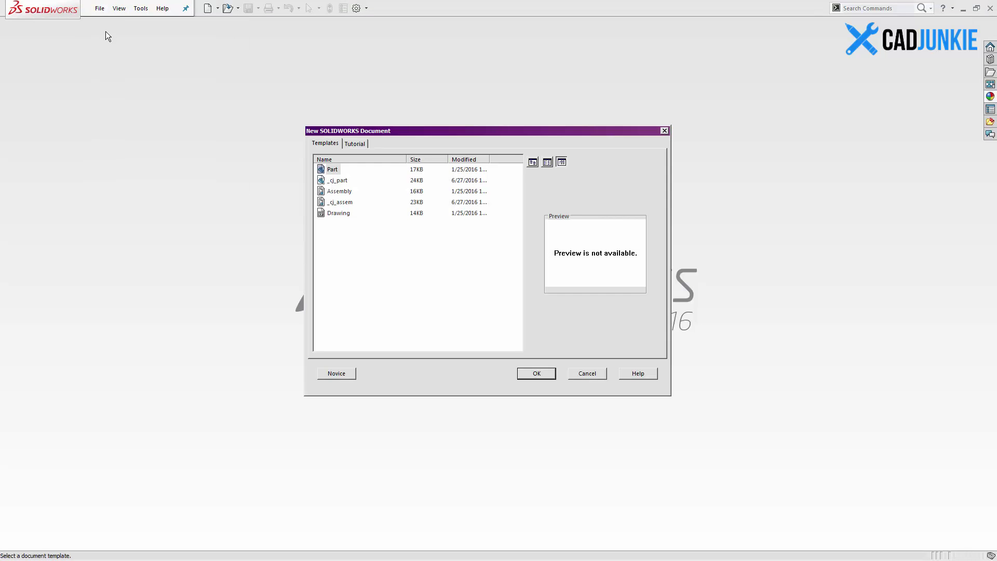
pyautogui.doubleClick(339, 181)
pyautogui.click(37, 127)
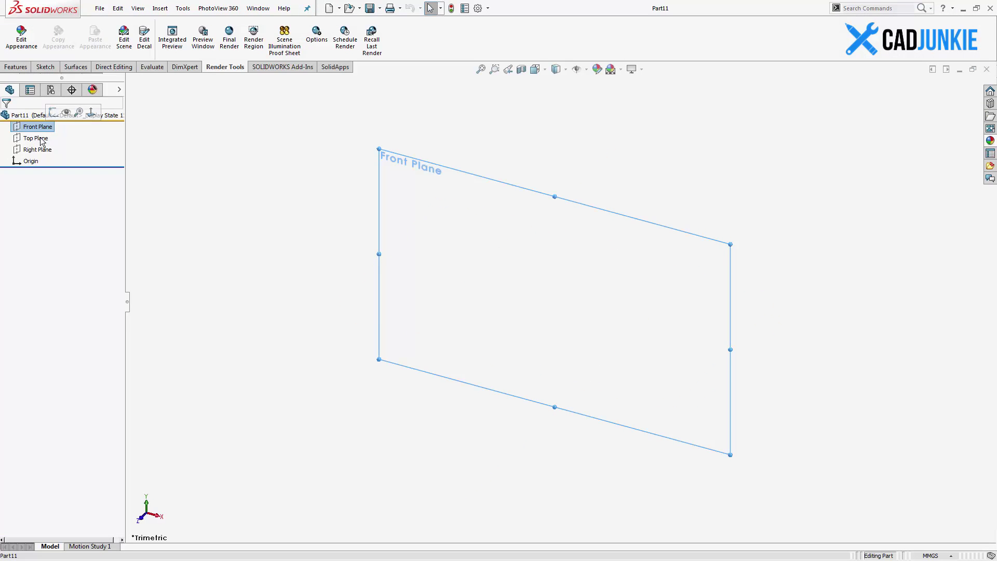
pyautogui.keyDown('shift'); pyautogui.click(37, 150); pyautogui.keyUp('shift')
pyautogui.click(28, 130)
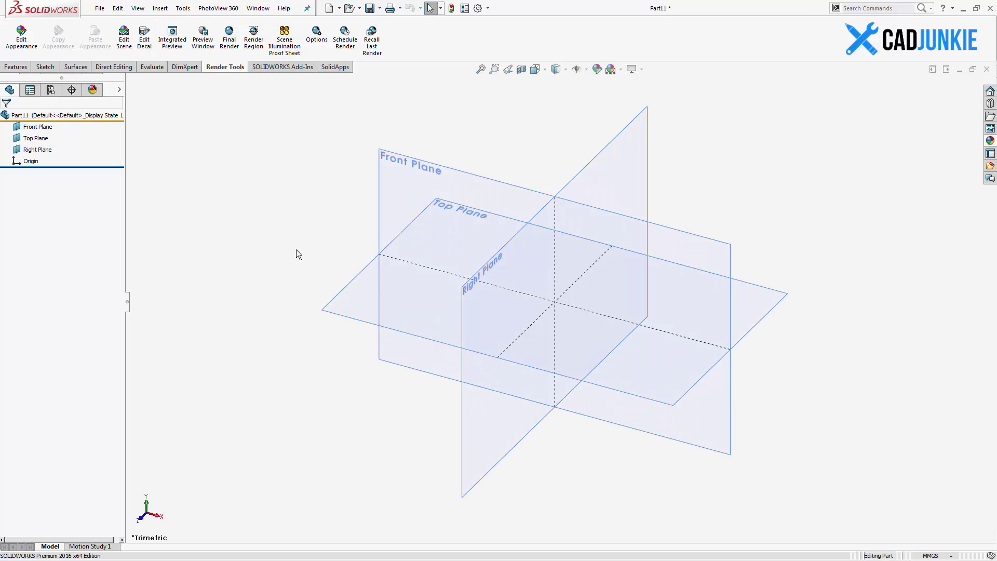
# Examine the part's Front, Top and Right planes from several angles and zoom distances.
pyautogui.press('Left')
pyautogui.press('Left')
pyautogui.press('Left')
pyautogui.press('Left')
pyautogui.press('Left')
pyautogui.press('Left')
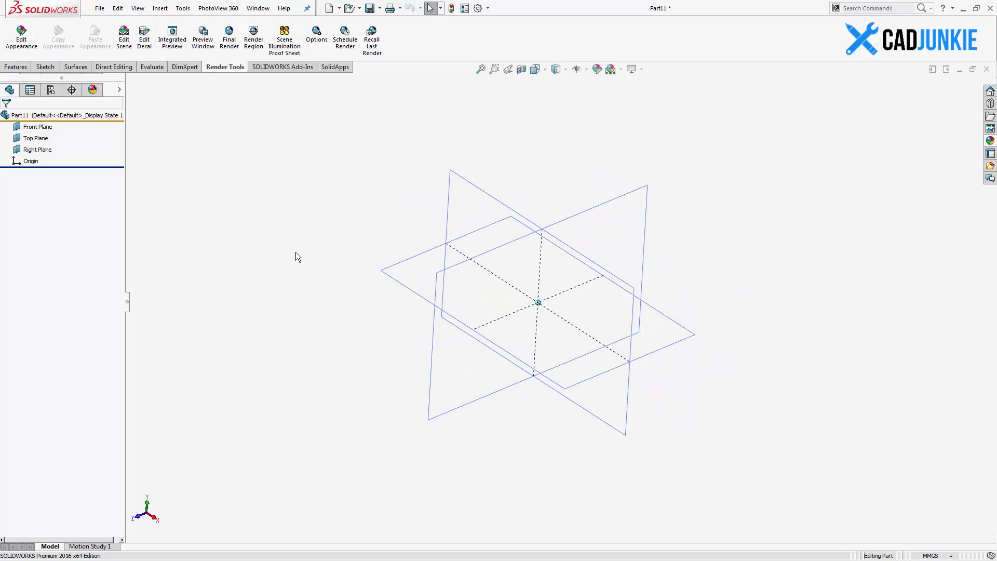
pyautogui.press('Left')
pyautogui.press('Left')
pyautogui.press('Left')
pyautogui.press('Left')
pyautogui.press('Left')
pyautogui.press('Left')
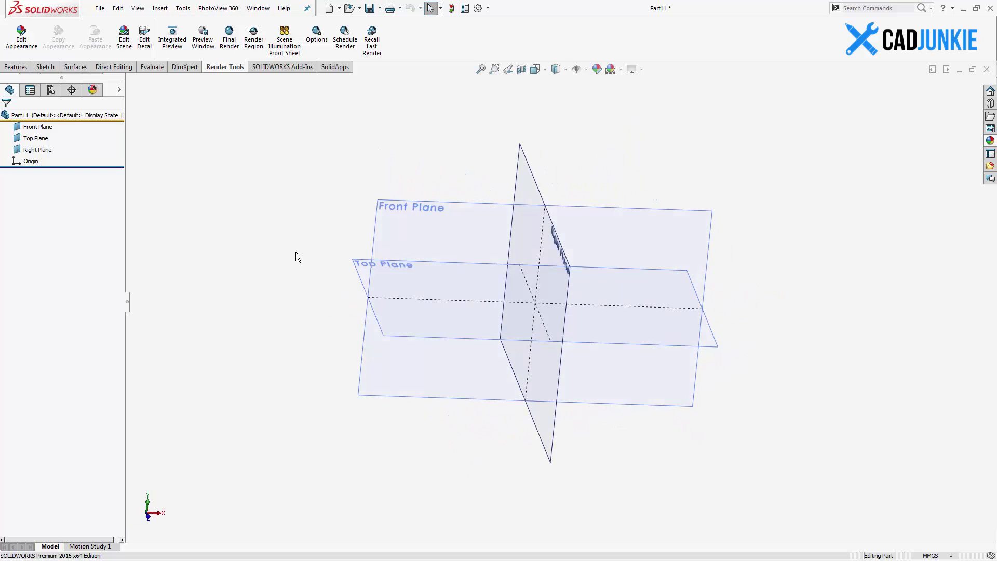
pyautogui.press('Left')
pyautogui.press('Left')
pyautogui.press('Left')
pyautogui.press('Left')
pyautogui.press('Down')
pyautogui.press('Down')
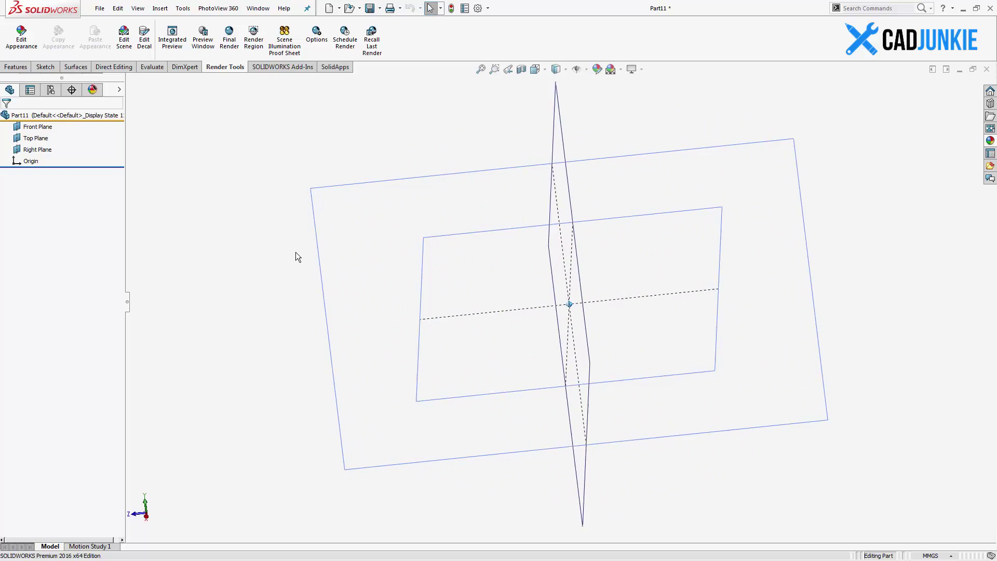
pyautogui.hotkey('ctrl', 'Right')
pyautogui.hotkey('ctrl', 'Right')
pyautogui.hotkey('ctrl', 'Right')
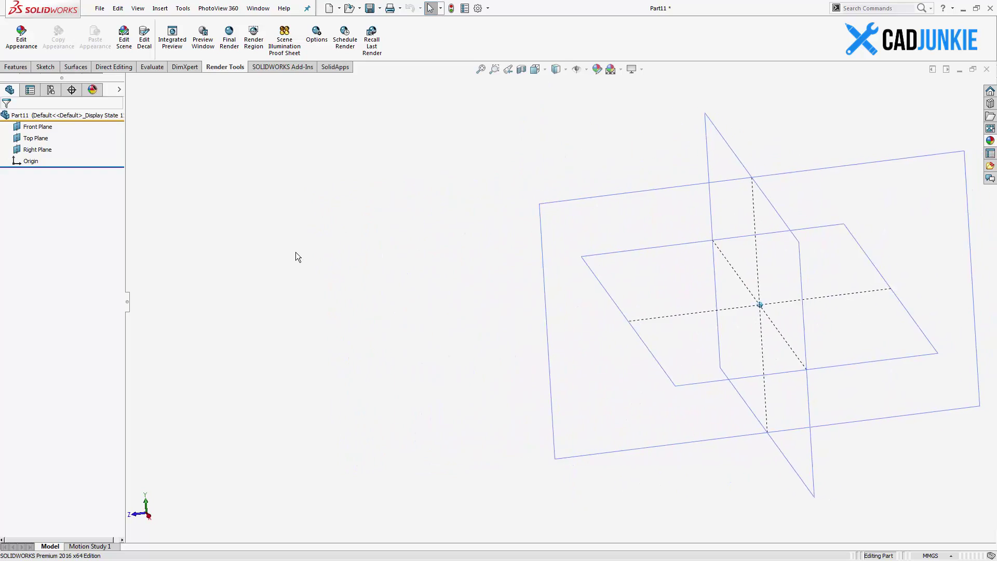
pyautogui.press('Down')
pyautogui.press('Down')
pyautogui.press('Down')
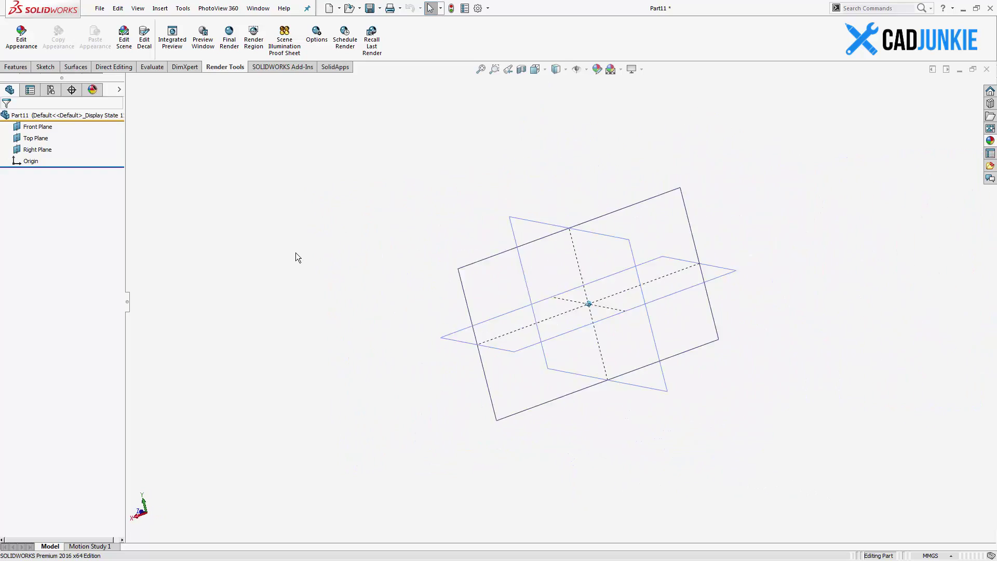
pyautogui.hotkey('ctrl', '7')
pyautogui.hotkey('shift', 'z')
pyautogui.hotkey('shift', 'z')
pyautogui.hotkey('shift', 'z')
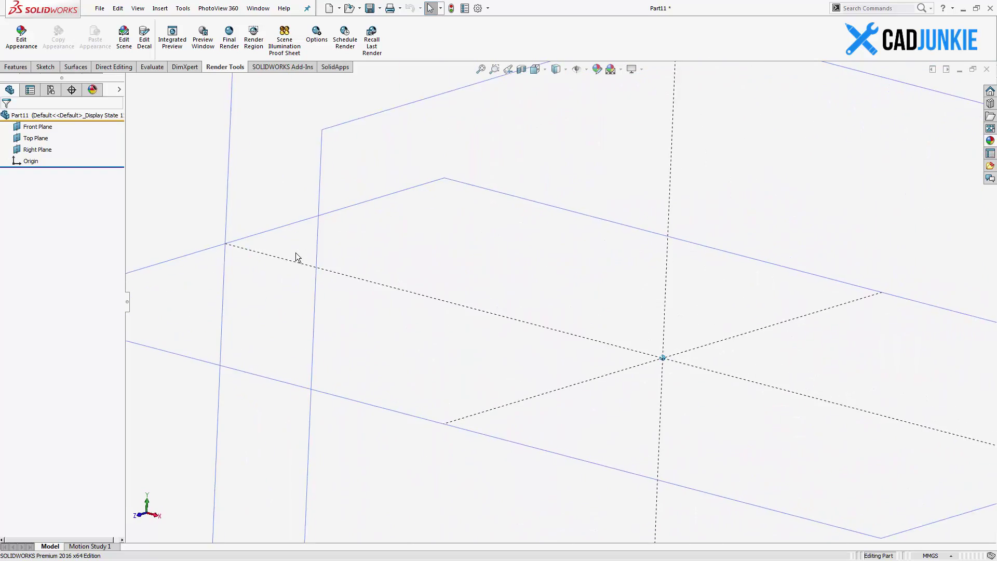
pyautogui.press('f')
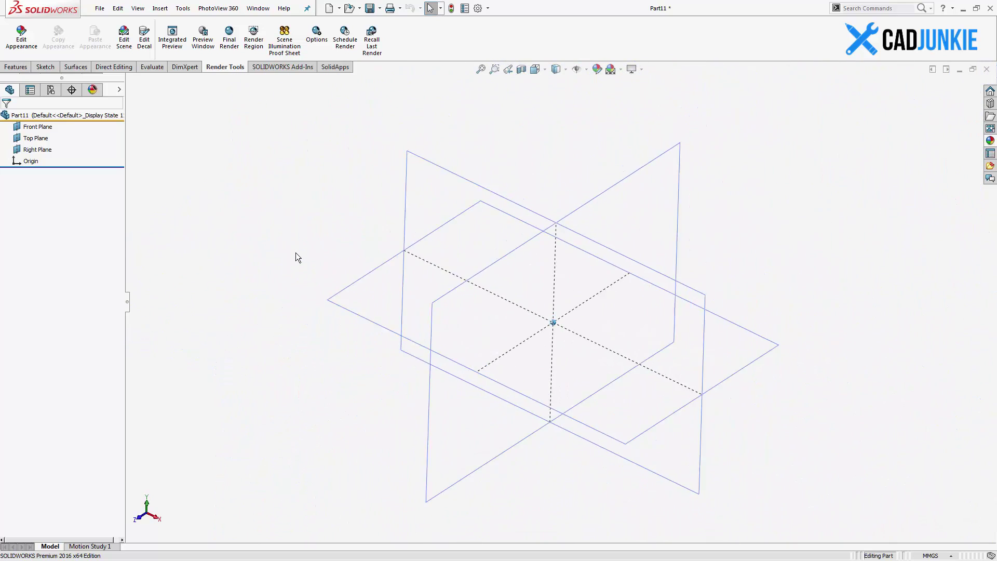
pyautogui.press('Left')
pyautogui.press('Left')
pyautogui.press('Left')
pyautogui.press('Left')
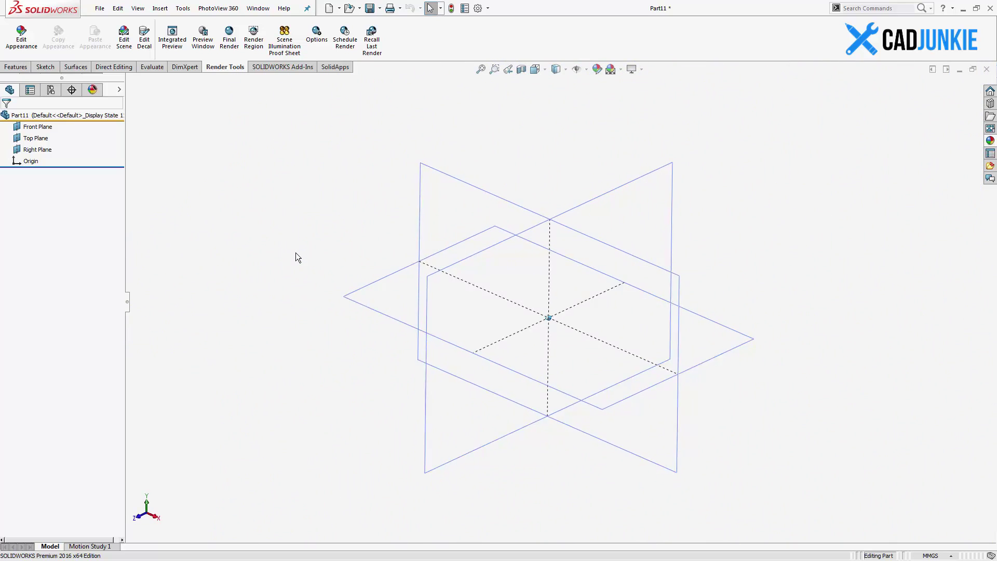
pyautogui.press('Left')
pyautogui.press('Left')
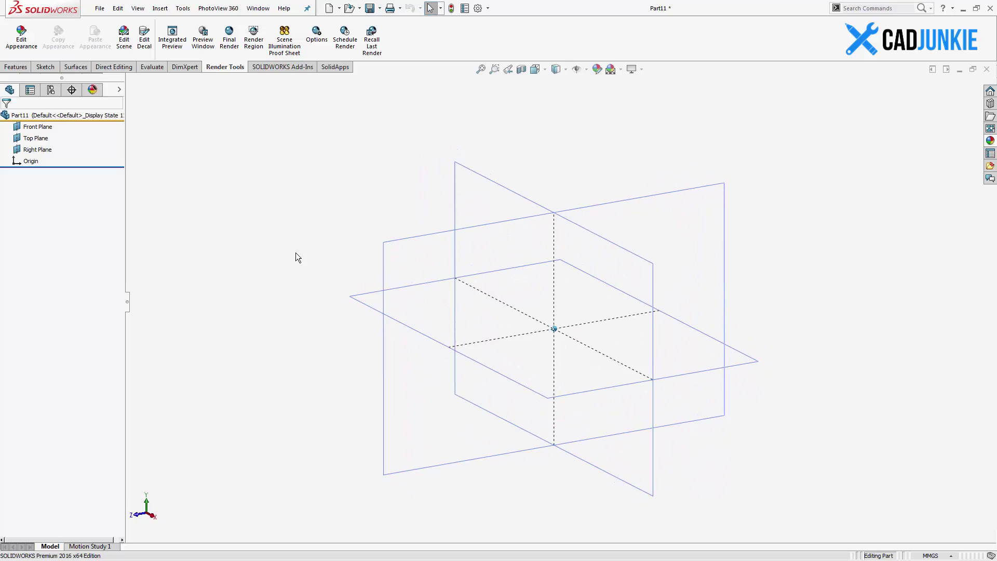
pyautogui.press('z')
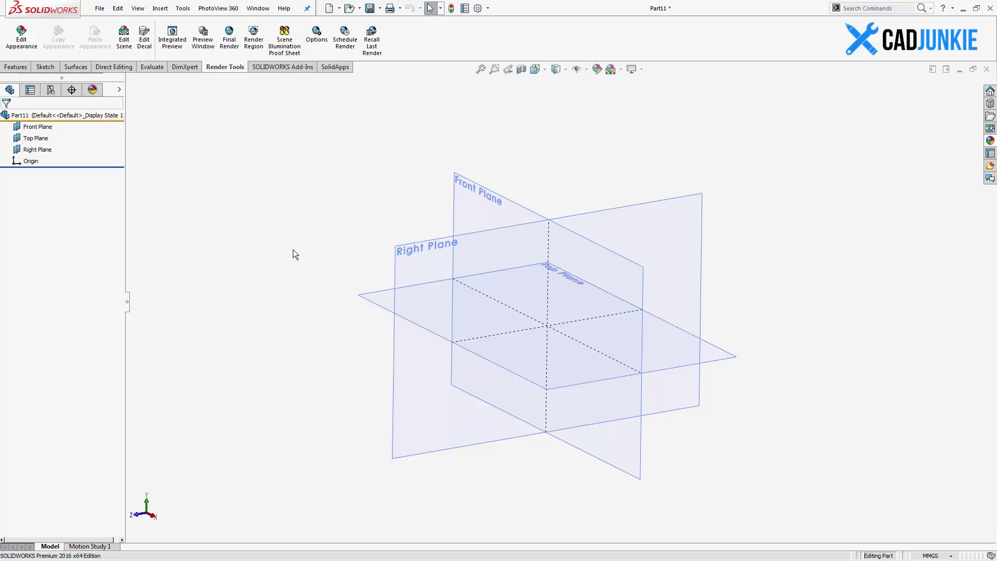
pyautogui.press('Left')
pyautogui.press('Left')
pyautogui.press('Left')
pyautogui.press('Left')
pyautogui.press('Left')
pyautogui.press('Left')
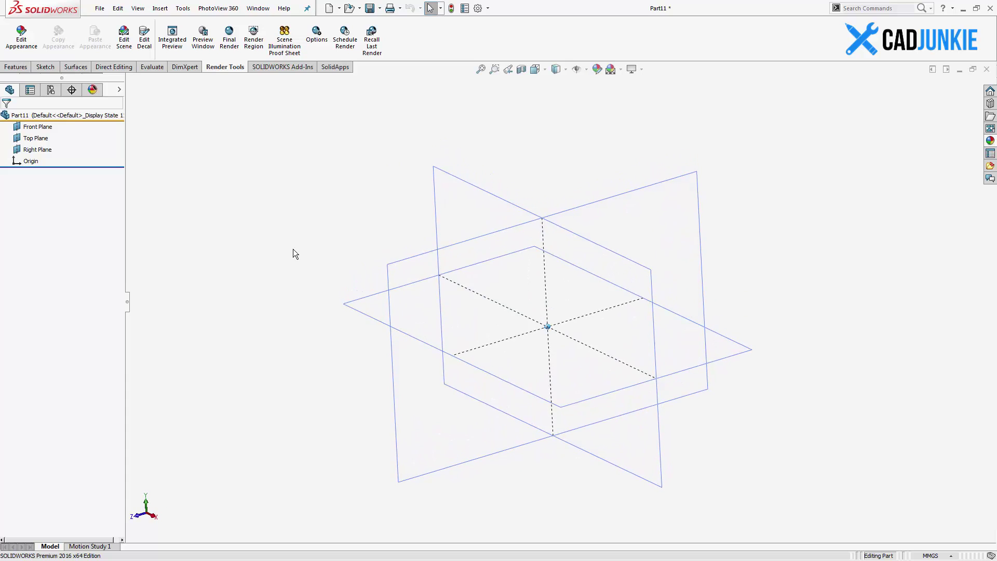
pyautogui.press('Down')
pyautogui.press('Down')
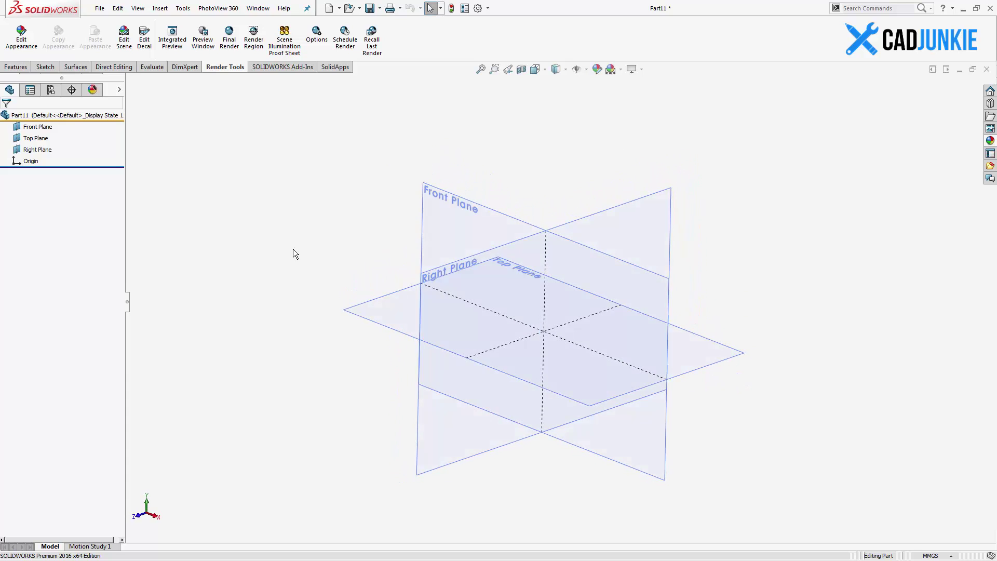
pyautogui.scroll(-2, 523, 311)
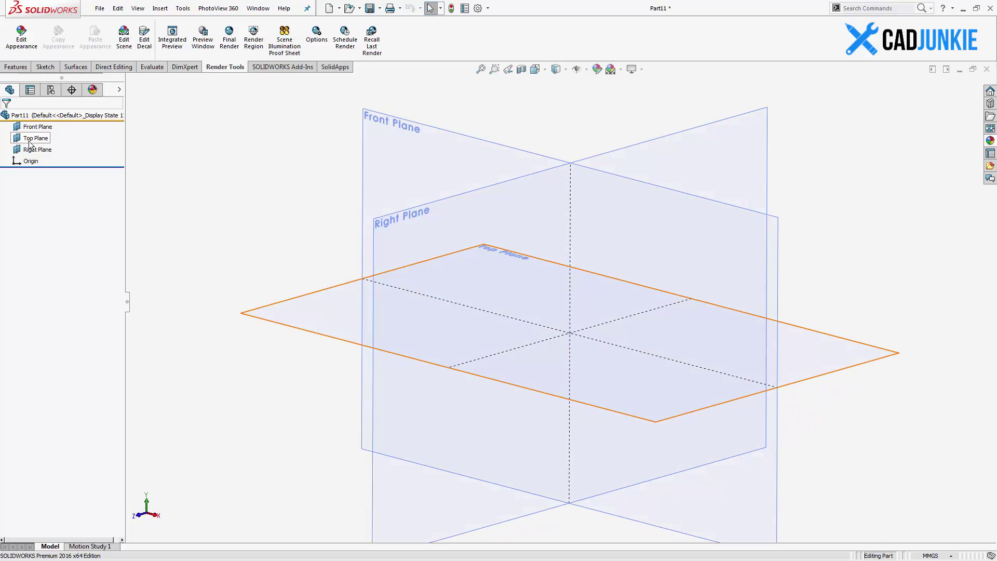
pyautogui.scroll(4, 445, 249)
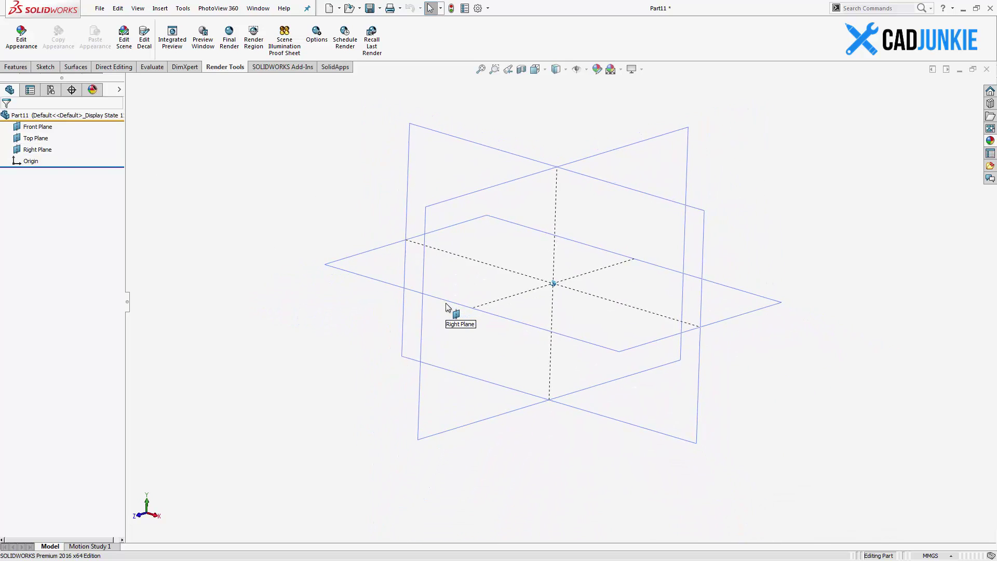
pyautogui.press('Left')
pyautogui.press('Left')
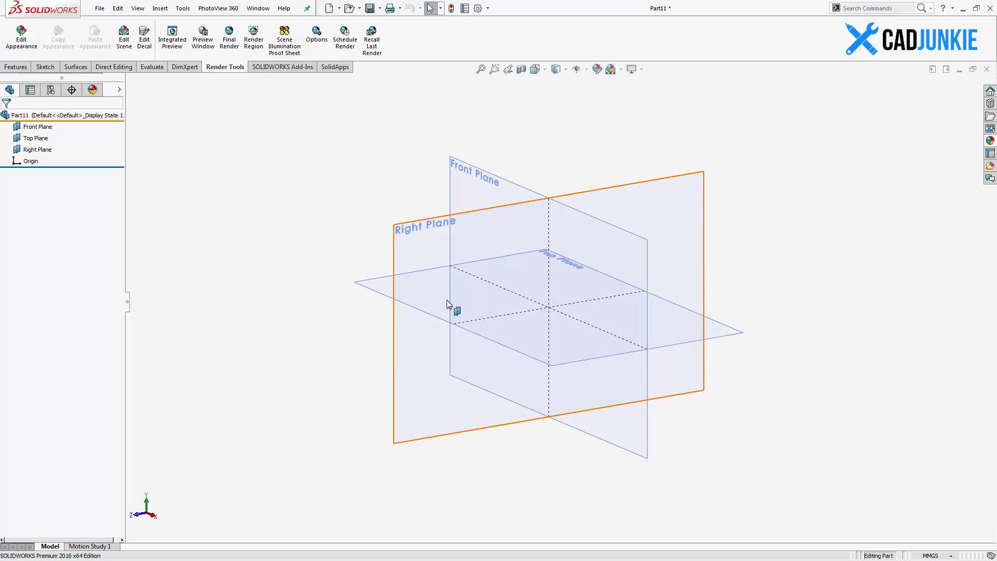
# Switch to the 3Dconnexion SpaceMouse settings, view the button assignments for SOLIDWORKS parts, and close the assignments.
pyautogui.hotkey('alt', 'Tab')
pyautogui.hotkey('alt', 'Tab')
pyautogui.hotkey('alt', 'Tab')
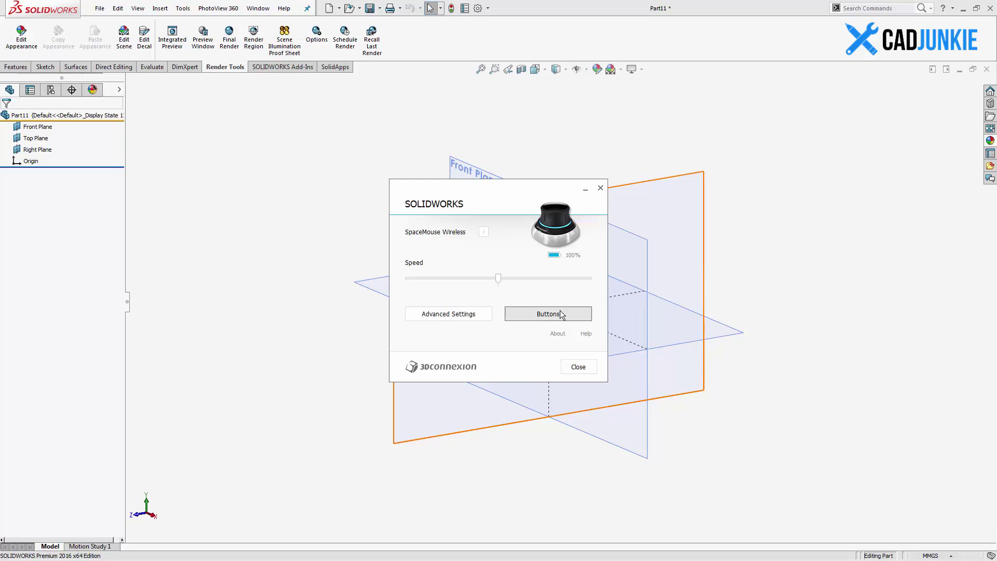
pyautogui.click(556, 317)
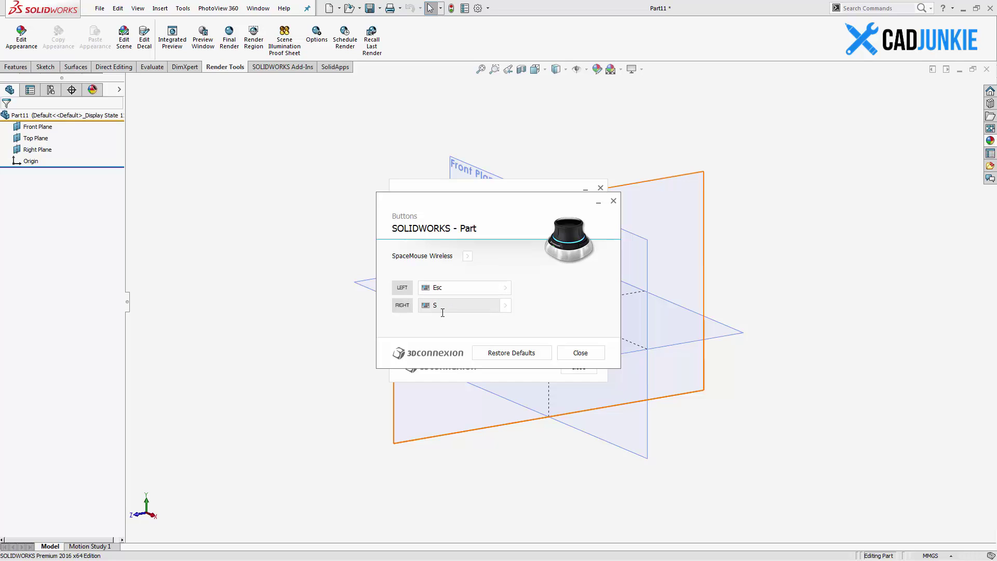
pyautogui.click(581, 353)
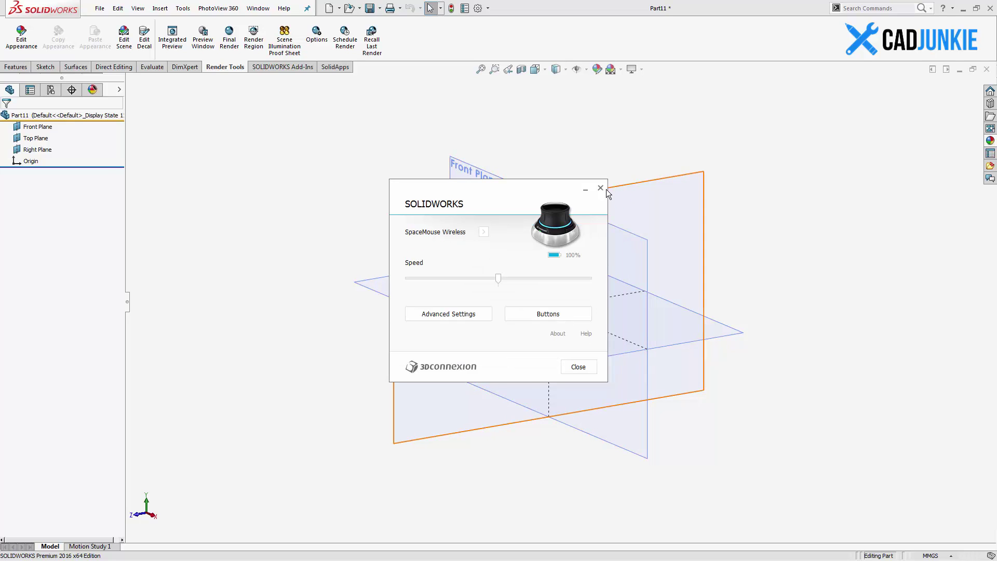
# Return from the SpaceMouse settings to the part, view the commands on the shortcut bar, and dismiss it.
pyautogui.click(615, 162)
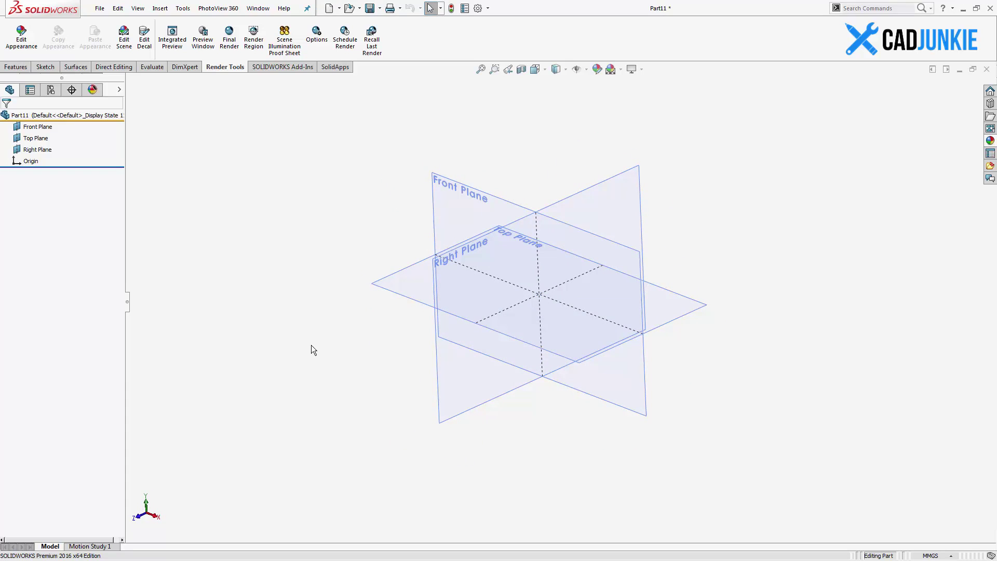
pyautogui.press('s')
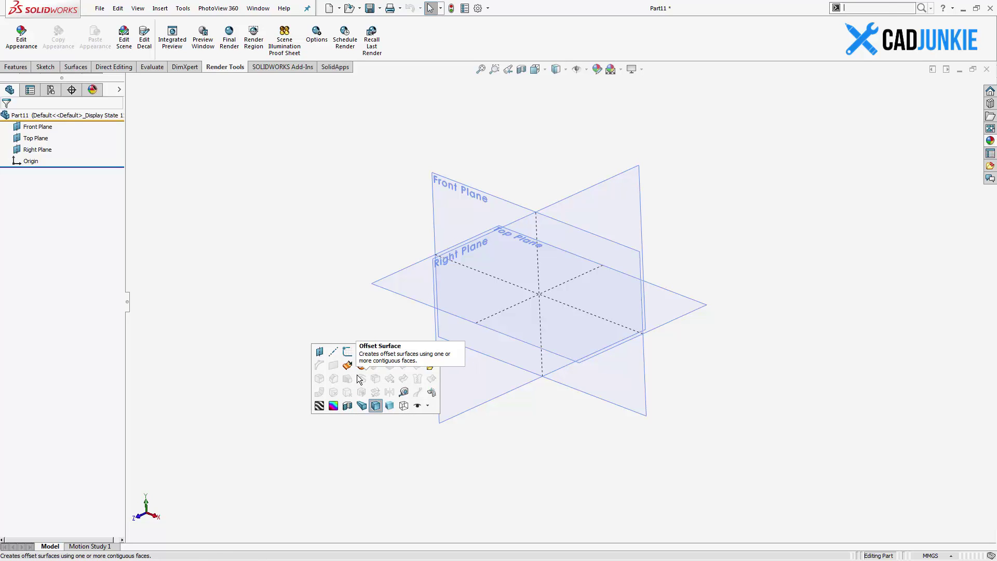
pyautogui.hotkey('ctrl', '7')
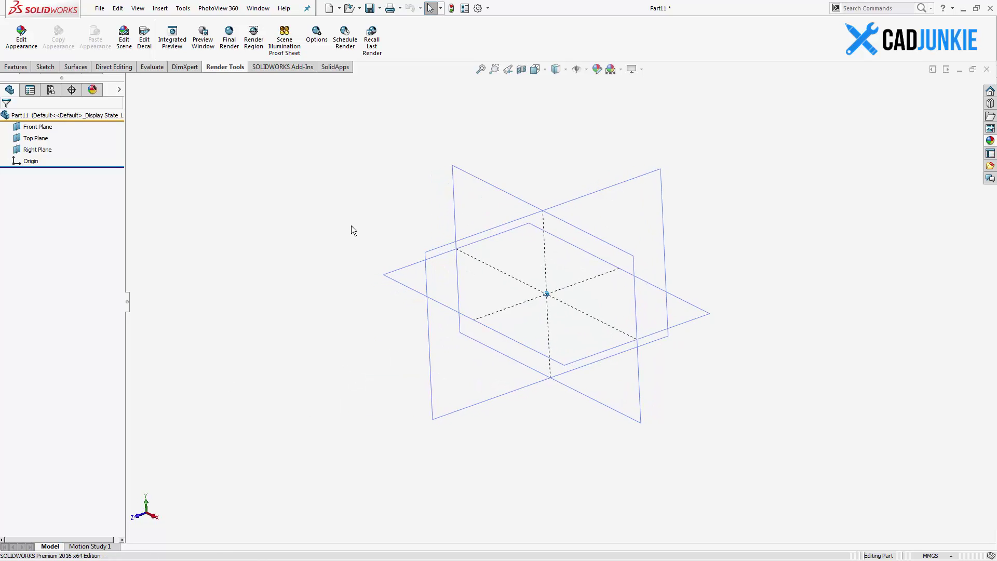
# Examine the three intersecting reference planes around the part's origin by rotating and zooming the view.
pyautogui.press('Left')
pyautogui.press('Left')
pyautogui.press('Left')
pyautogui.press('Left')
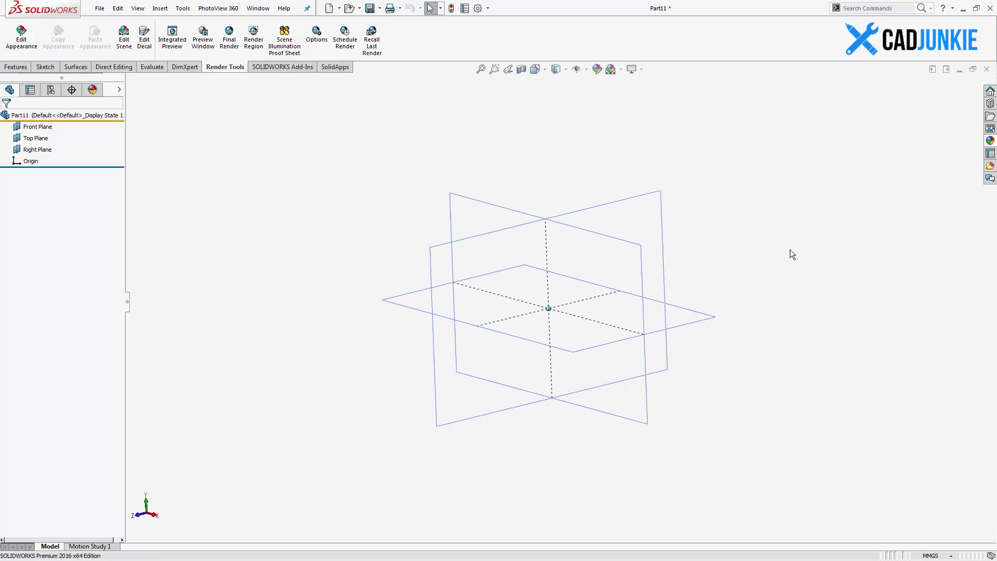
pyautogui.press('Left')
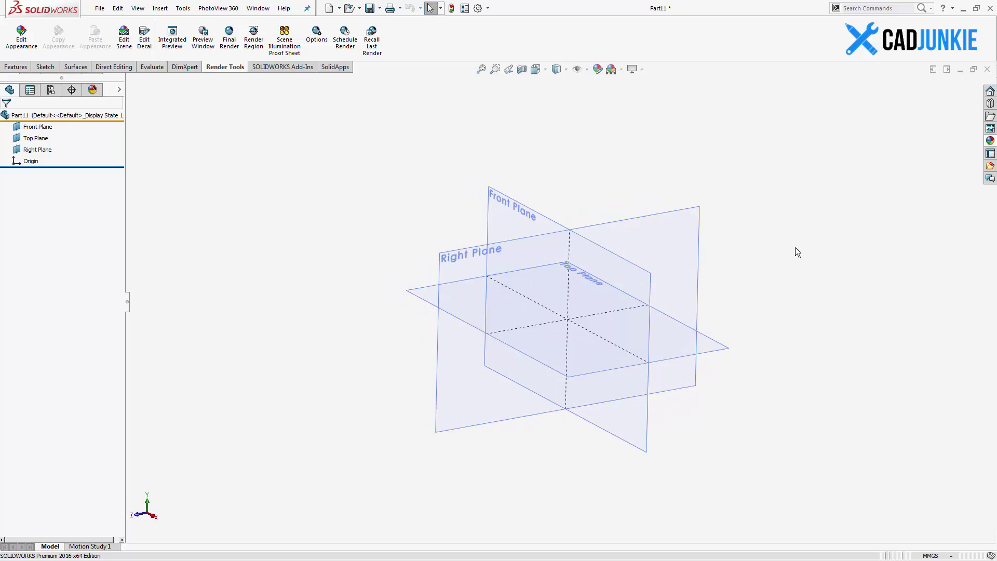
pyautogui.press('Left')
pyautogui.press('Left')
pyautogui.press('Left')
pyautogui.press('Left')
pyautogui.hotkey('shift', 'z')
pyautogui.hotkey('shift', 'z')
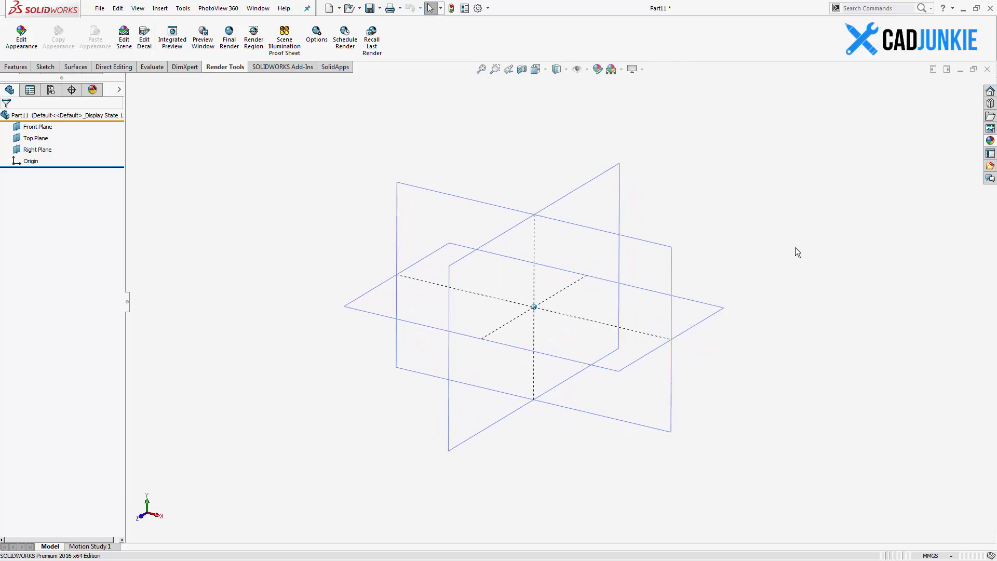
pyautogui.press('z')
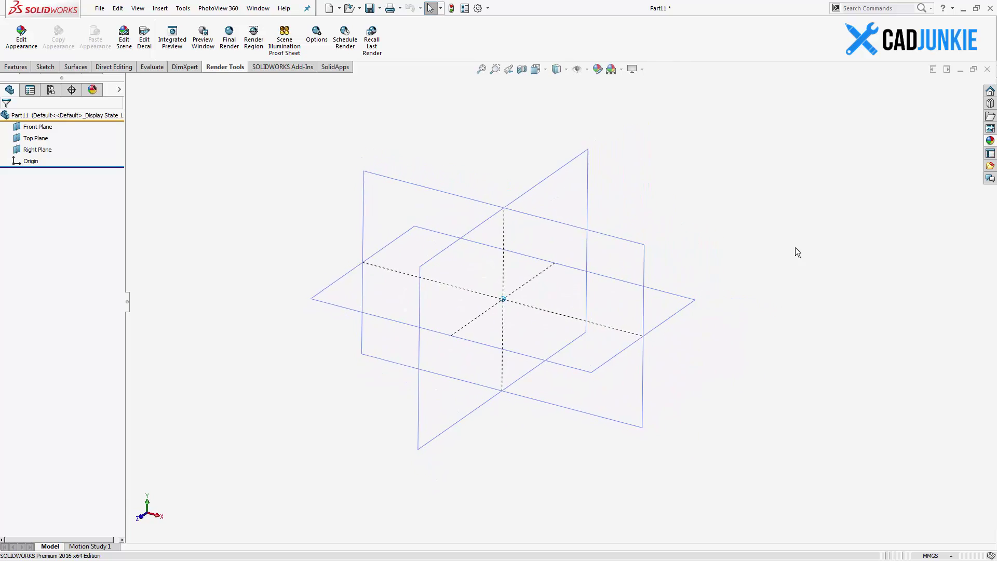